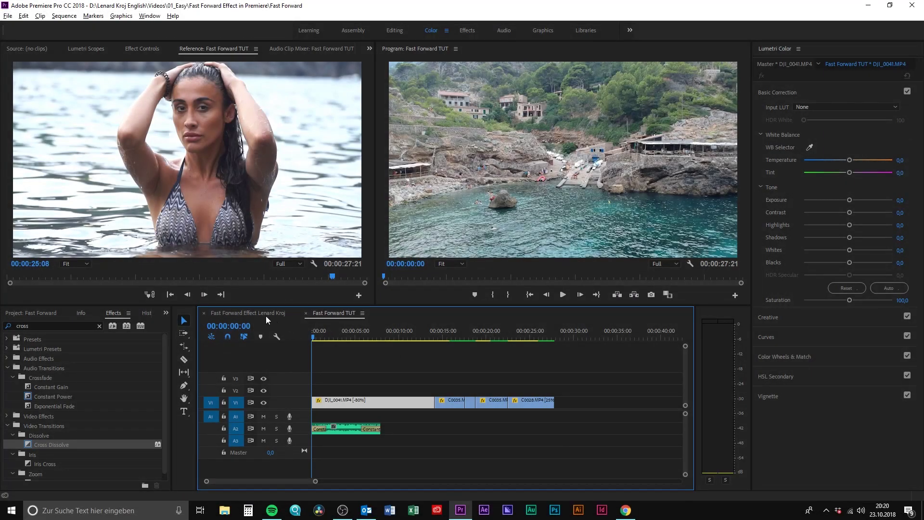
Compare with the finished example, then scrub the Fast Forward TUT timeline to about five seconds
{"action": "left_click", "coordinate": [266, 315]}
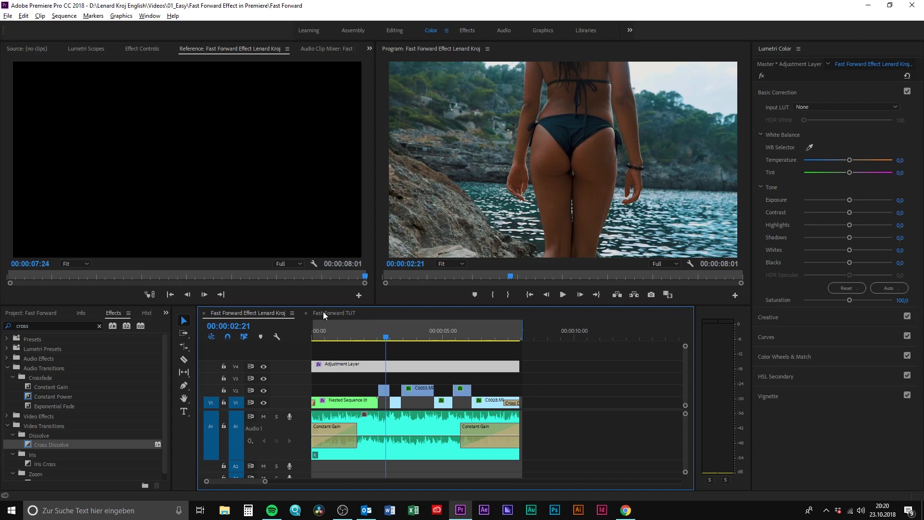
{"action": "left_click", "coordinate": [323, 313]}
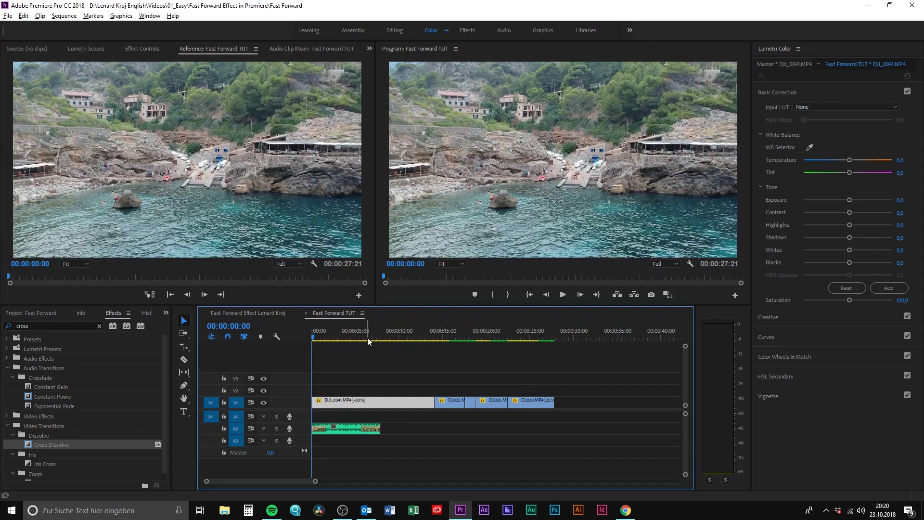
{"action": "left_click_drag", "start_coordinate": [367, 337], "coordinate": [512, 352]}
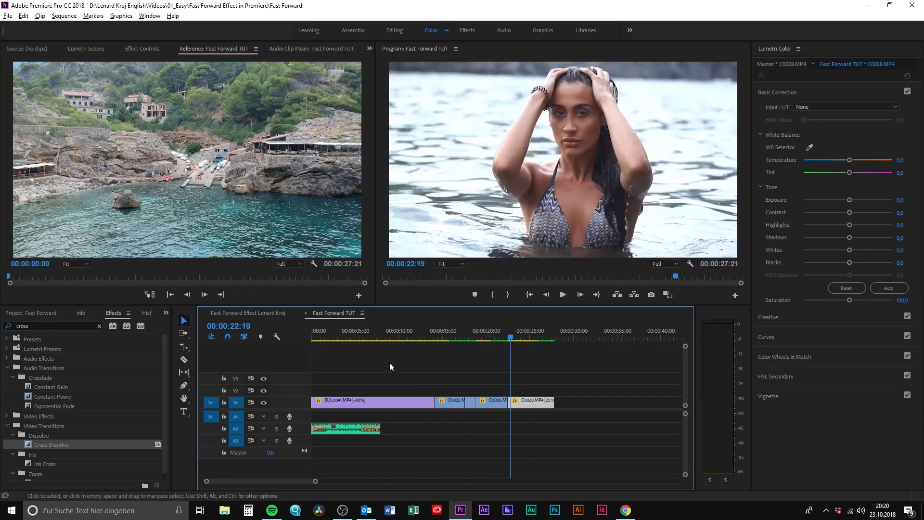
{"action": "left_click", "coordinate": [355, 333]}
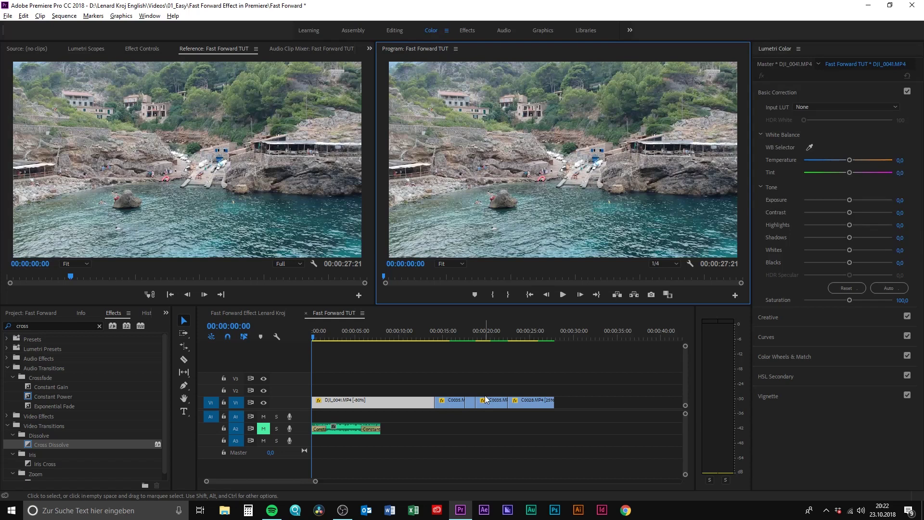
Cut DJI_0041 at 00:00:01:13, ripple delete the opening piece, and split again at 00:00:10:14
{"action": "key", "text": "equal"}
{"action": "key", "text": "equal"}
{"action": "key", "text": "equal"}
{"action": "key", "text": "equal"}
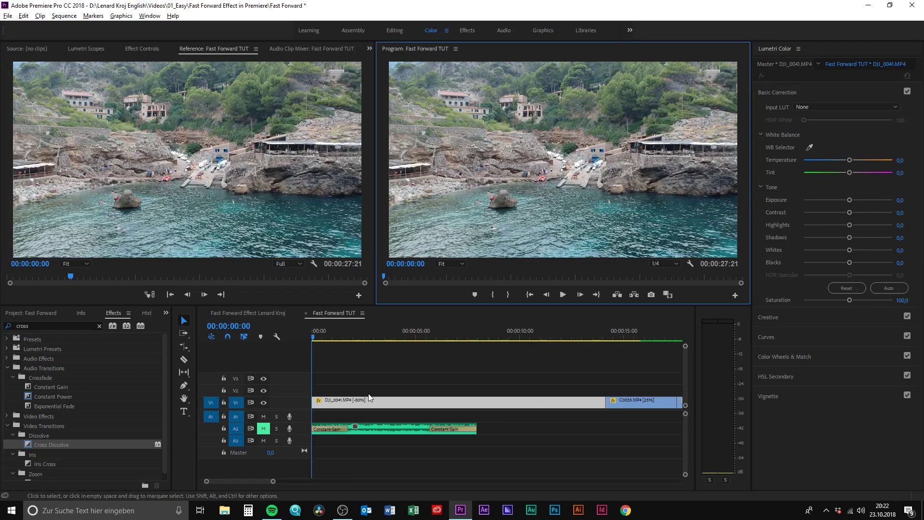
{"action": "mouse_move", "coordinate": [324, 339]}
{"action": "left_mouse_down"}
{"action": "mouse_move", "coordinate": [396, 336]}
{"action": "mouse_move", "coordinate": [324, 342]}
{"action": "mouse_move", "coordinate": [344, 339]}
{"action": "left_mouse_up"}
{"action": "key", "text": "space"}
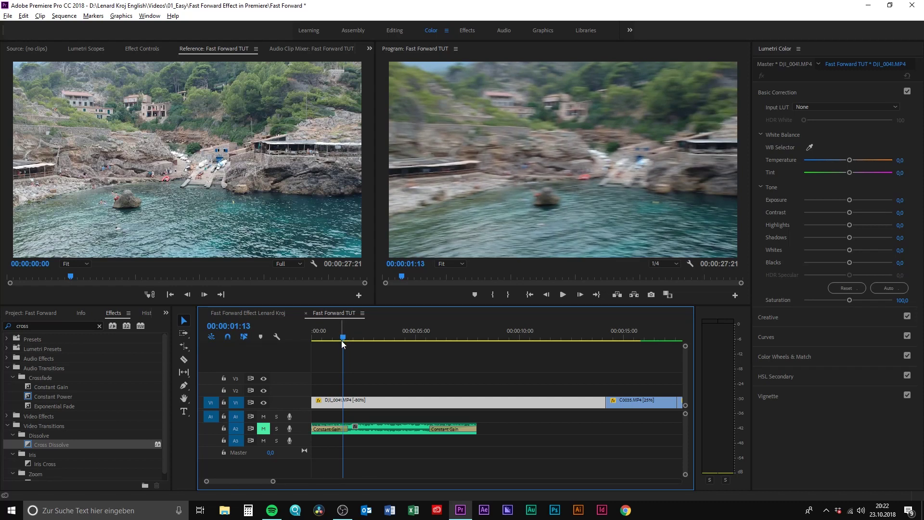
{"action": "key", "text": "ctrl+k"}
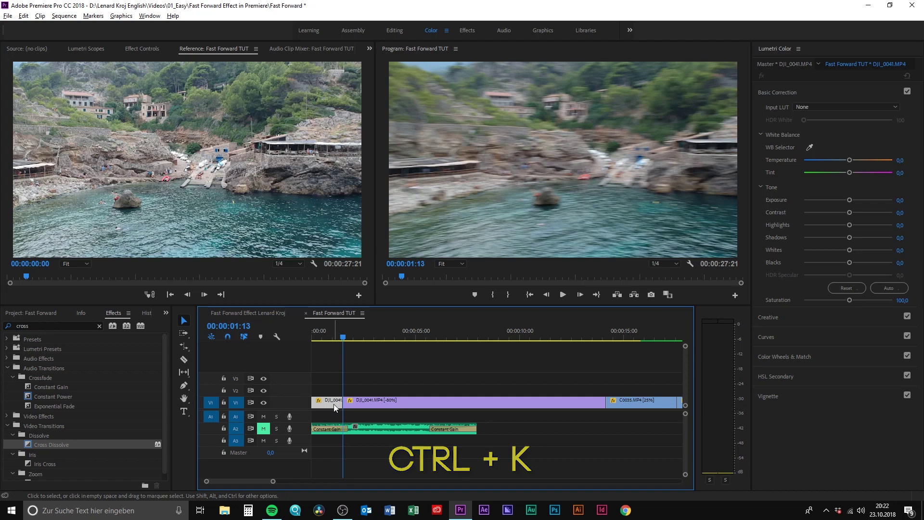
{"action": "key", "text": "shift+Delete"}
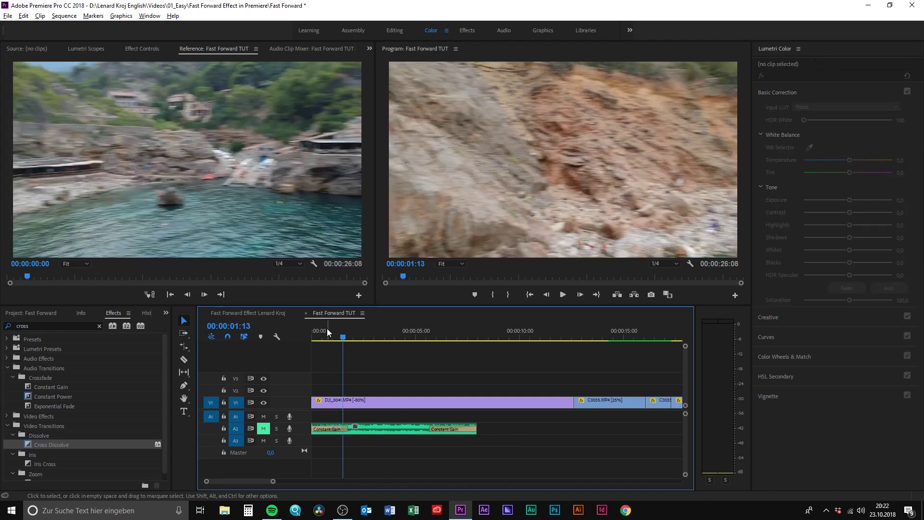
{"action": "mouse_move", "coordinate": [327, 330]}
{"action": "left_mouse_down"}
{"action": "mouse_move", "coordinate": [319, 345]}
{"action": "mouse_move", "coordinate": [533, 355]}
{"action": "left_mouse_up"}
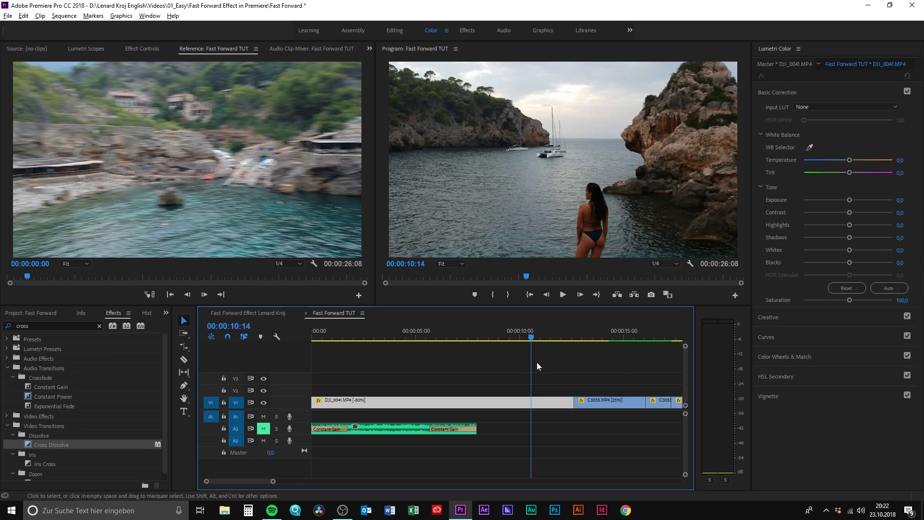
{"action": "key", "text": "ctrl+k"}
{"action": "scroll", "coordinate": [502, 421], "scroll_direction": "up", "scroll_amount": 1, "text": "alt"}
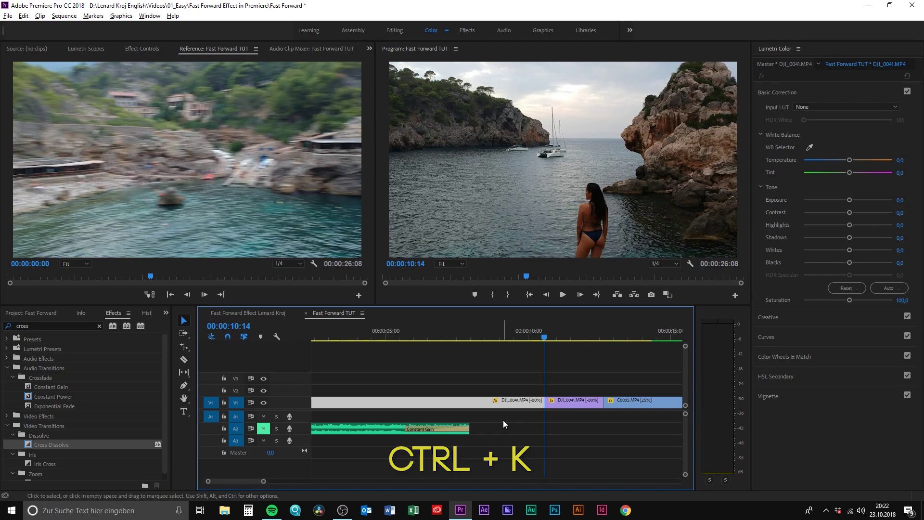
Rate-stretch the first DJI_0041 clip to about 450% speed, roughly two seconds long
{"action": "key", "text": "r"}
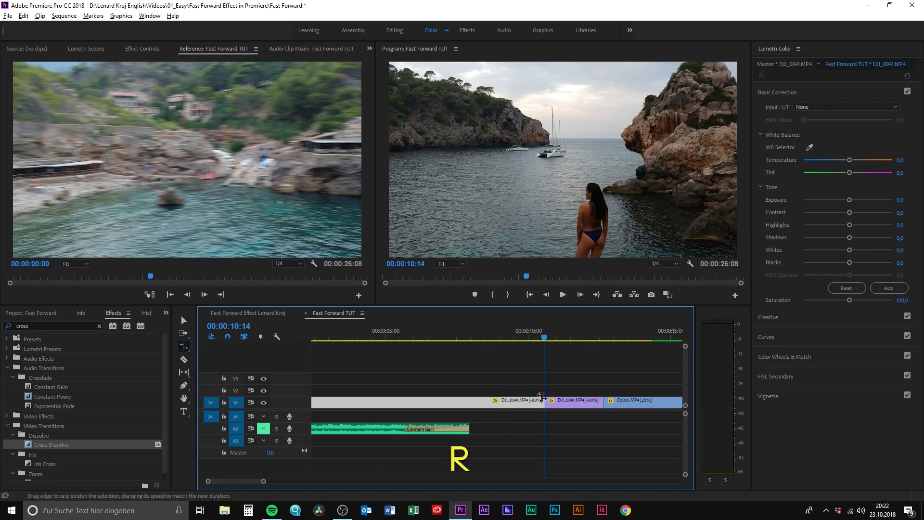
{"action": "left_click_drag", "start_coordinate": [542, 401], "coordinate": [356, 403]}
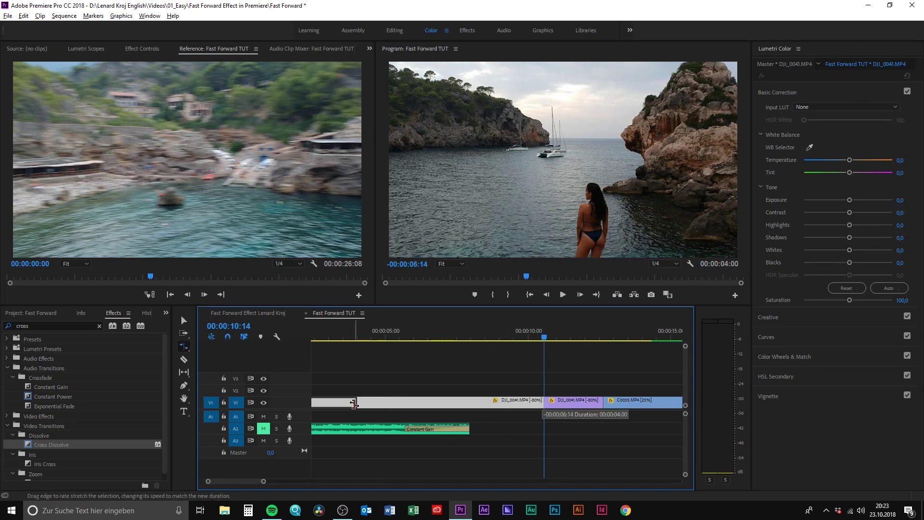
{"action": "scroll", "coordinate": [435, 408], "scroll_direction": "up", "scroll_amount": 2}
{"action": "left_click_drag", "start_coordinate": [430, 404], "coordinate": [373, 401]}
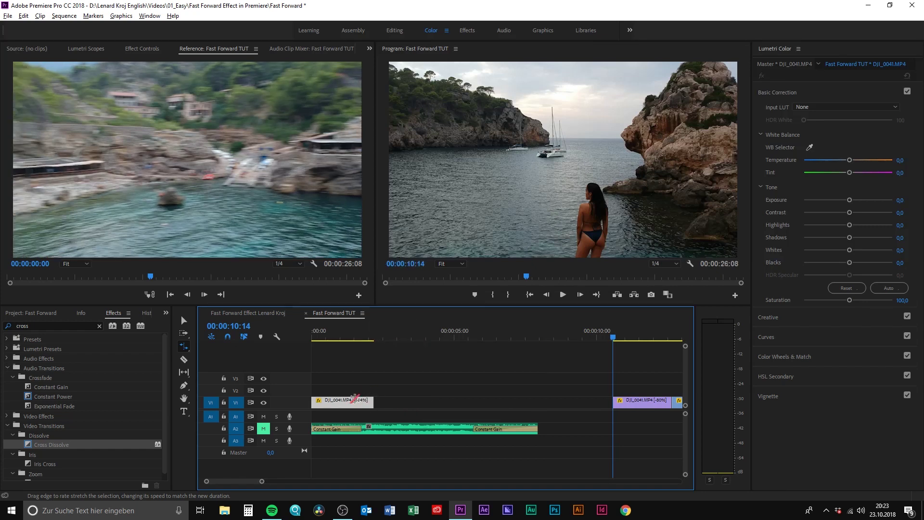
{"action": "scroll", "coordinate": [371, 404], "scroll_direction": "up", "scroll_amount": 3}
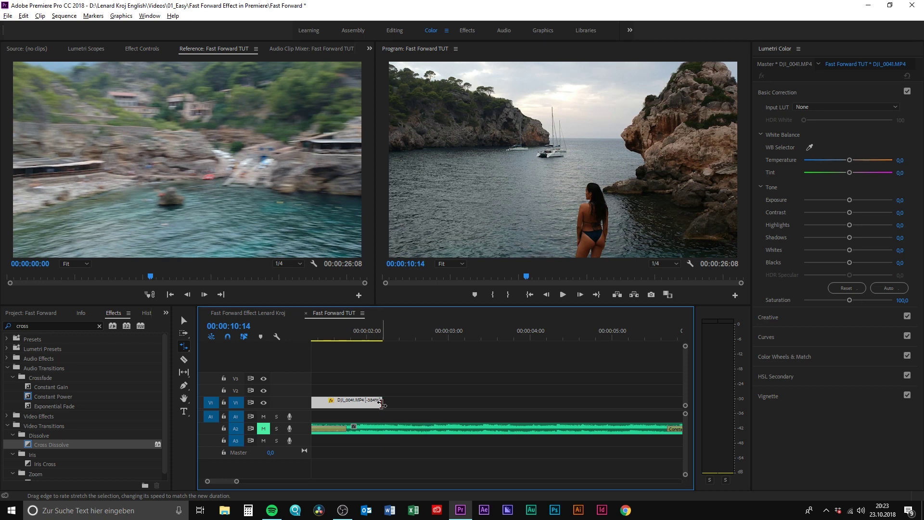
{"action": "left_click_drag", "start_coordinate": [376, 403], "coordinate": [354, 403]}
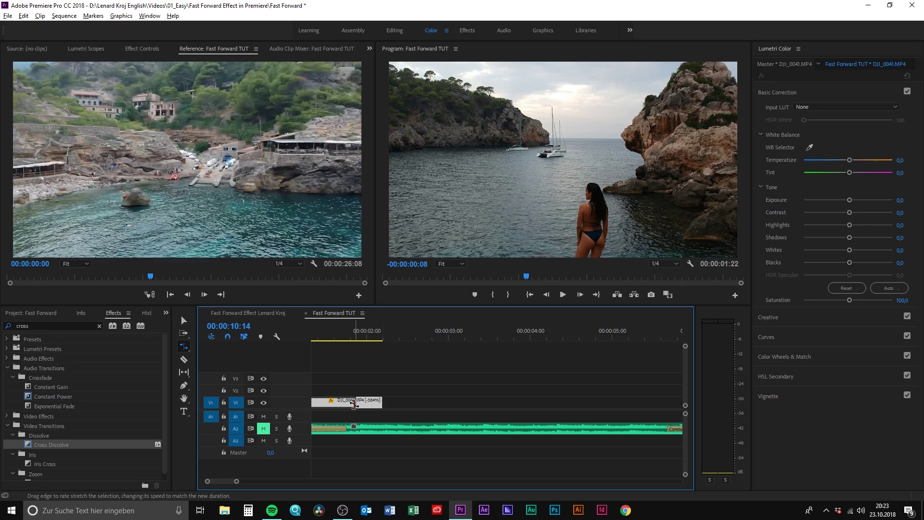
{"action": "scroll", "coordinate": [387, 420], "scroll_direction": "up", "scroll_amount": 2}
{"action": "scroll", "coordinate": [386, 419], "scroll_direction": "up", "scroll_amount": 2}
{"action": "scroll", "coordinate": [441, 419], "scroll_direction": "up", "scroll_amount": 2}
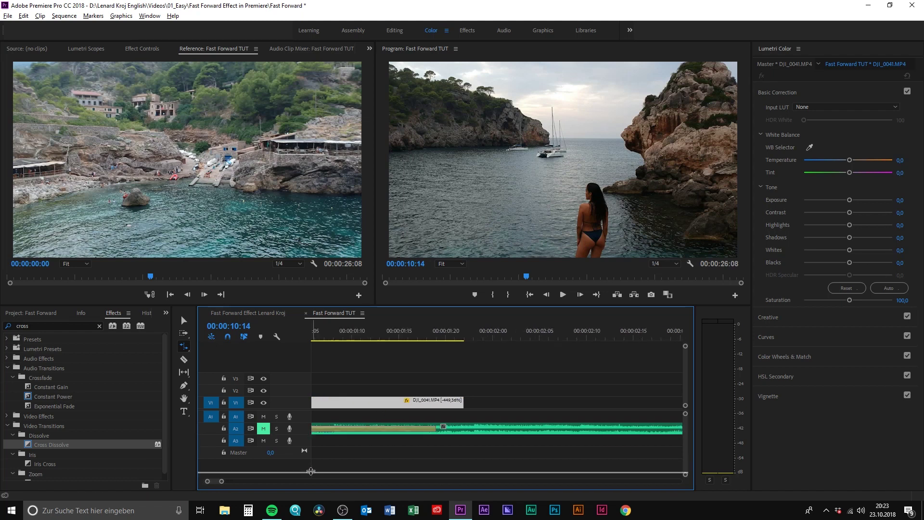
Expand audio track A2 and make it taller to show its waveform
{"action": "left_click_drag", "start_coordinate": [311, 462], "coordinate": [311, 459]}
{"action": "double_click", "coordinate": [310, 459]}
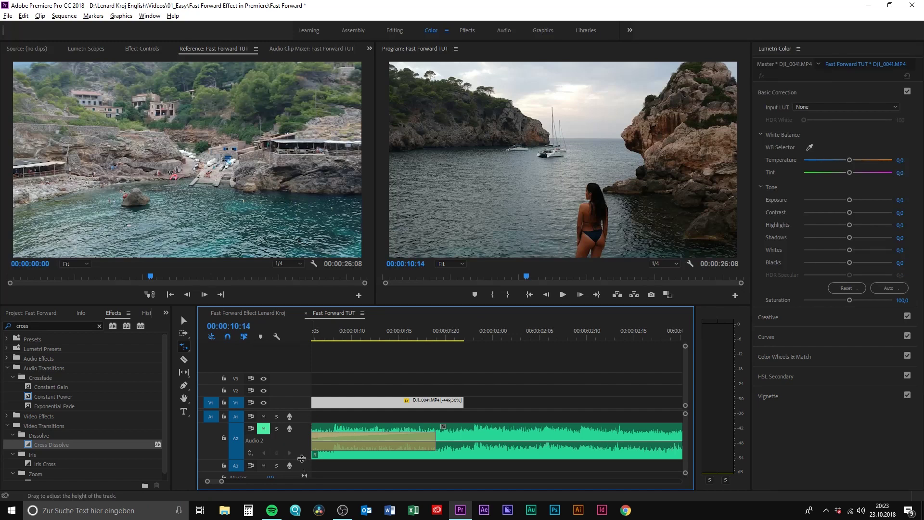
{"action": "left_click_drag", "start_coordinate": [304, 463], "coordinate": [304, 471]}
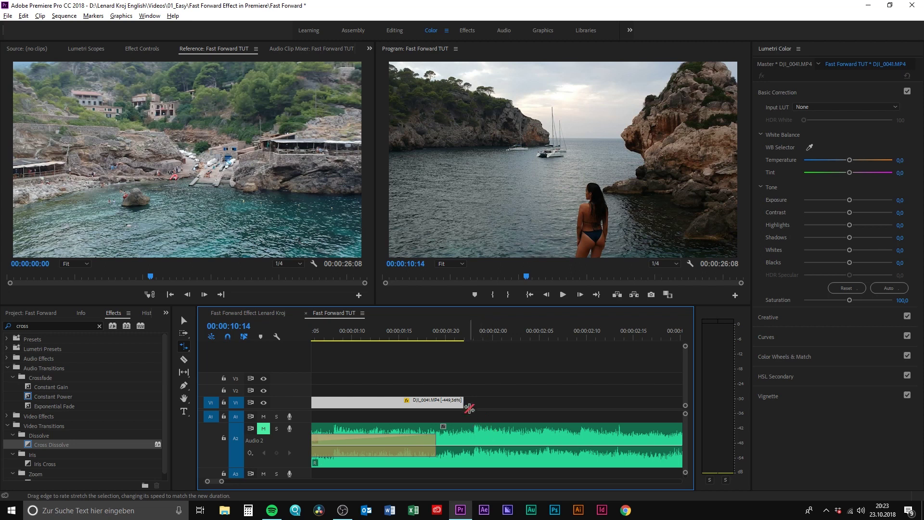
Stretch the first drone clip's end a little further to speed it up
{"action": "left_click_drag", "start_coordinate": [463, 402], "coordinate": [473, 402]}
{"action": "left_click", "coordinate": [475, 332]}
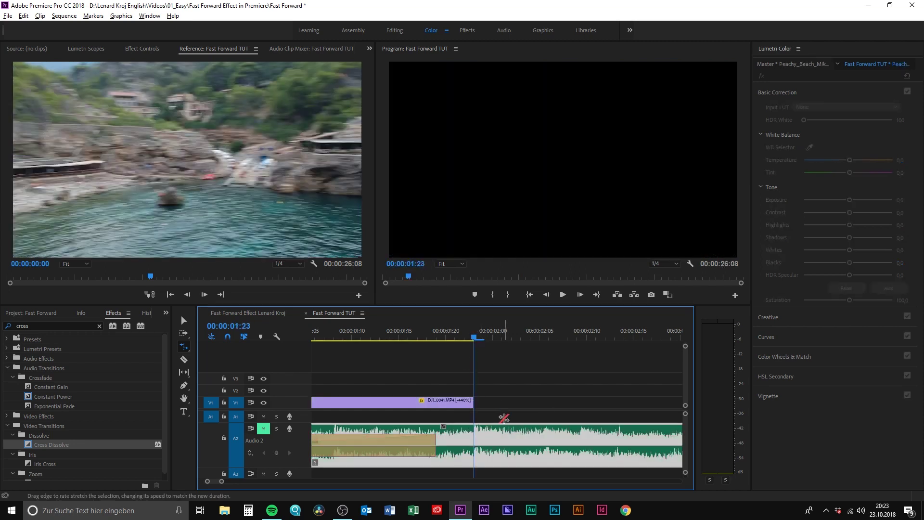
{"action": "key", "text": "minus"}
{"action": "key", "text": "minus"}
{"action": "key", "text": "minus"}
{"action": "key", "text": "minus"}
{"action": "key", "text": "minus"}
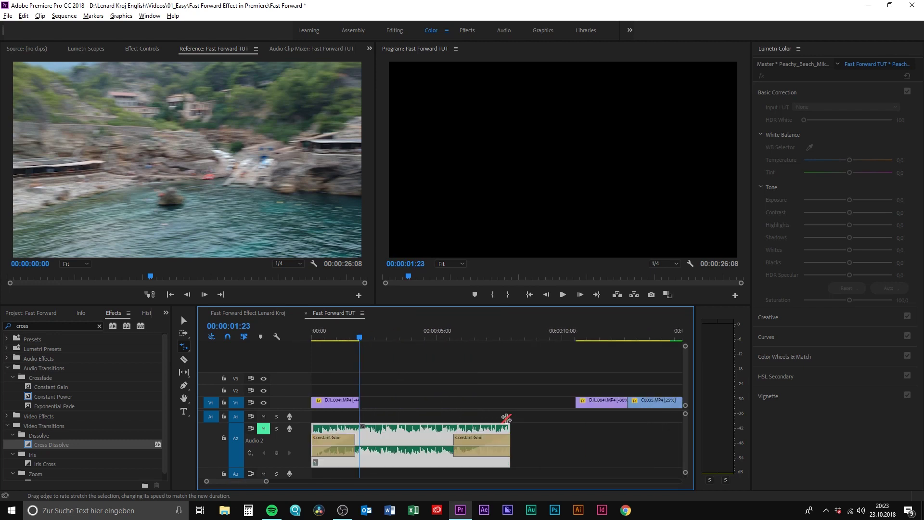
Move the second DJI_0041 section right after the fast opening and preview the ramp
{"action": "key", "text": "v"}
{"action": "left_click_drag", "start_coordinate": [593, 406], "coordinate": [376, 408]}
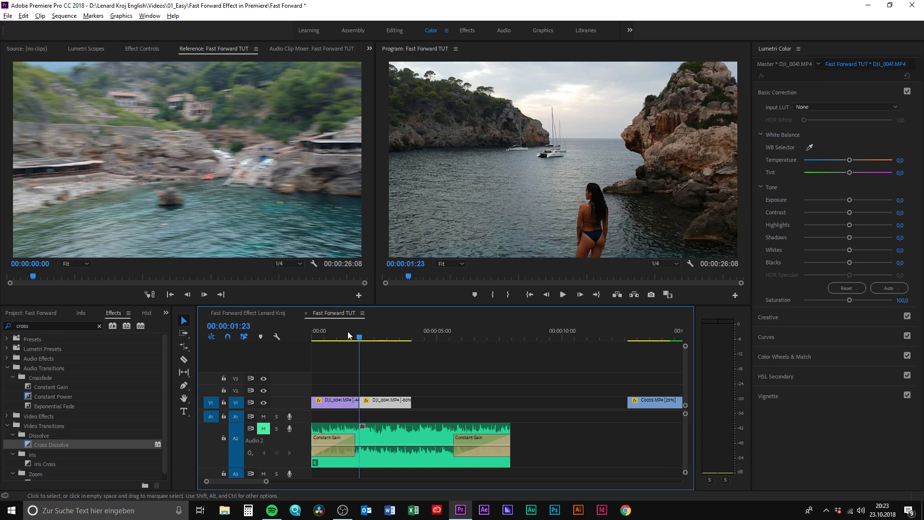
{"action": "left_click_drag", "start_coordinate": [348, 331], "coordinate": [301, 339]}
{"action": "key", "text": "space"}
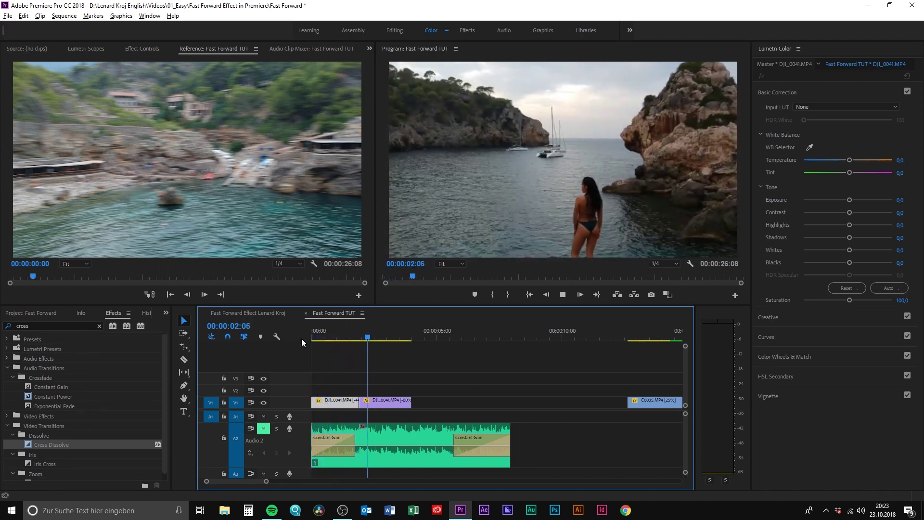
{"action": "key", "text": "space"}
Rate-stretch the first clip shorter again and replay the opening from the start
{"action": "key", "text": "r"}
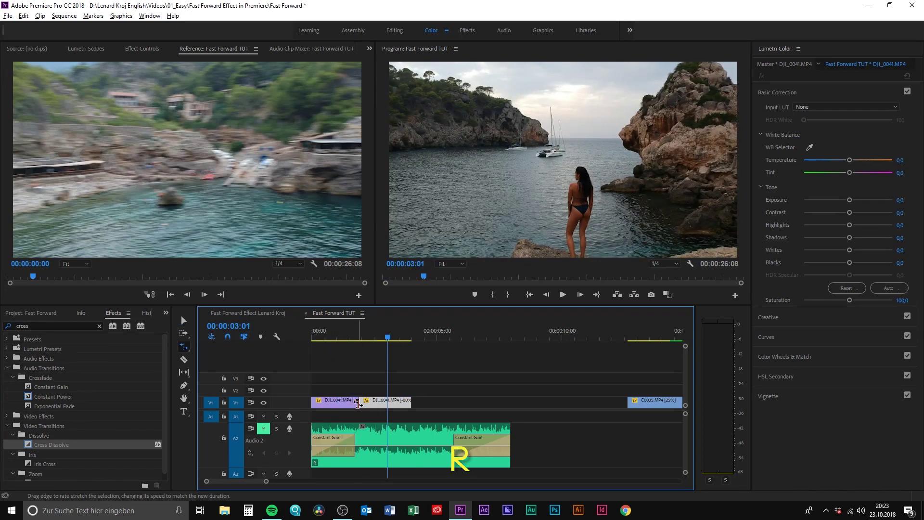
{"action": "mouse_move", "coordinate": [358, 402]}
{"action": "left_mouse_down"}
{"action": "mouse_move", "coordinate": [329, 403]}
{"action": "mouse_move", "coordinate": [341, 405]}
{"action": "left_mouse_up"}
{"action": "key", "text": "v"}
{"action": "left_click_drag", "start_coordinate": [327, 339], "coordinate": [301, 334]}
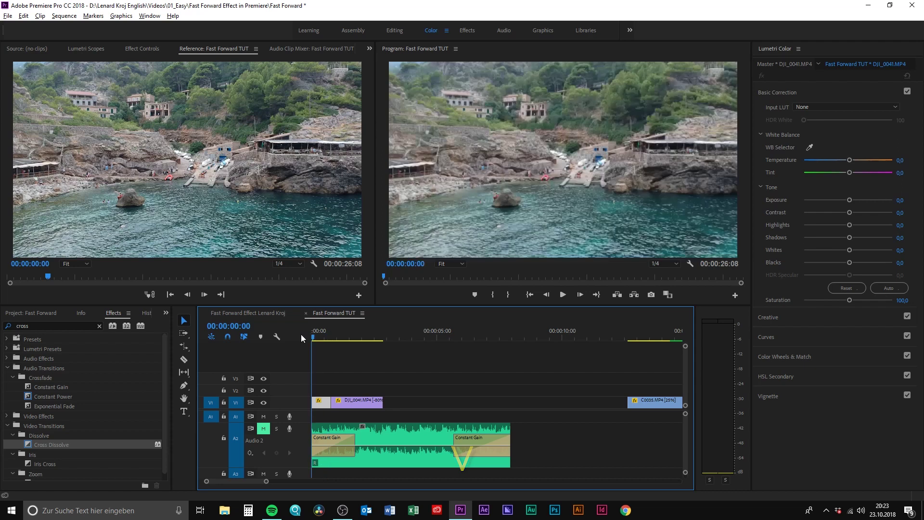
{"action": "key", "text": "space"}
{"action": "key", "text": "space"}
{"action": "key", "text": "equal"}
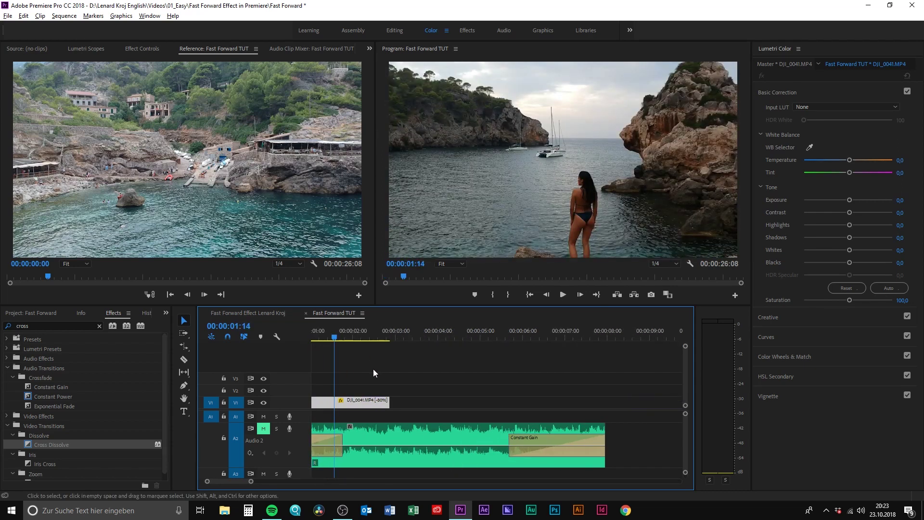
{"action": "key", "text": "minus"}
{"action": "key", "text": "space"}
{"action": "key", "text": "space"}
{"action": "key", "text": "minus"}
{"action": "left_click", "coordinate": [552, 344]}
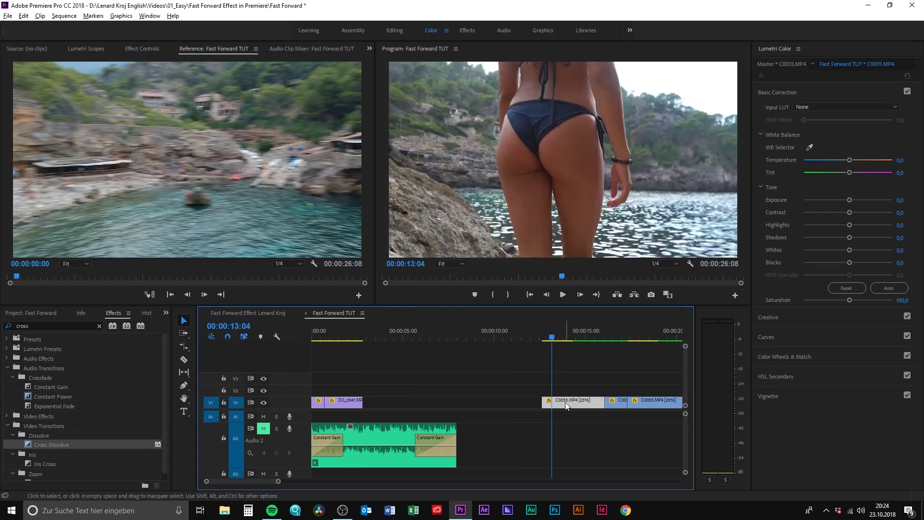
{"action": "left_click_drag", "start_coordinate": [565, 402], "coordinate": [386, 390]}
{"action": "left_click", "coordinate": [354, 338]}
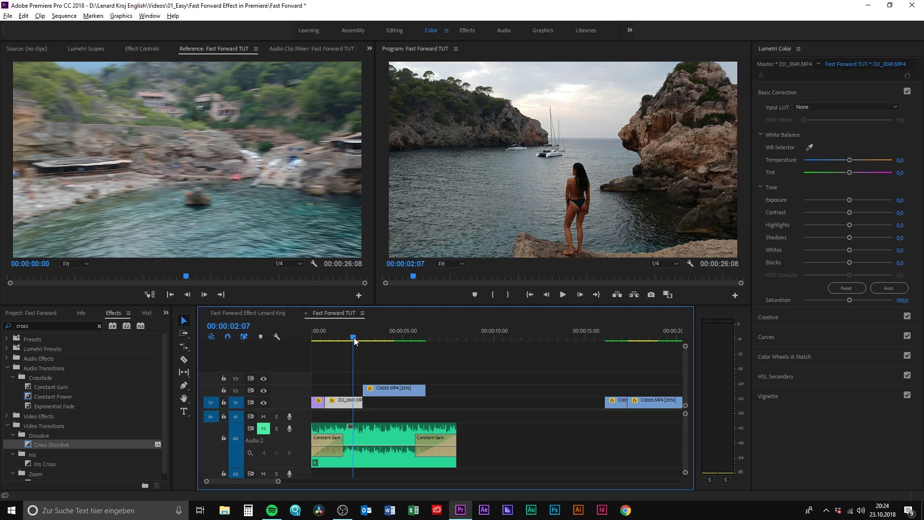
{"action": "key", "text": "r"}
{"action": "key", "text": "v"}
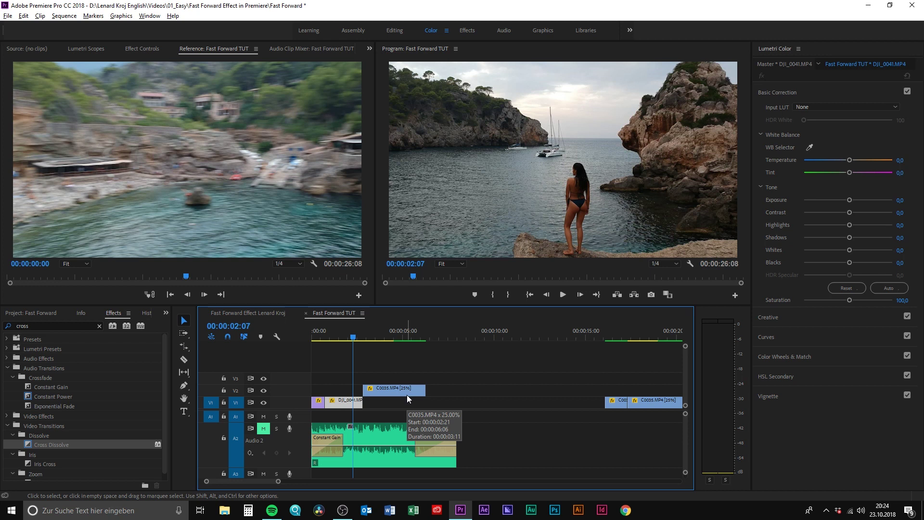
{"action": "scroll", "coordinate": [417, 404], "scroll_direction": "up", "scroll_amount": 2, "text": "alt"}
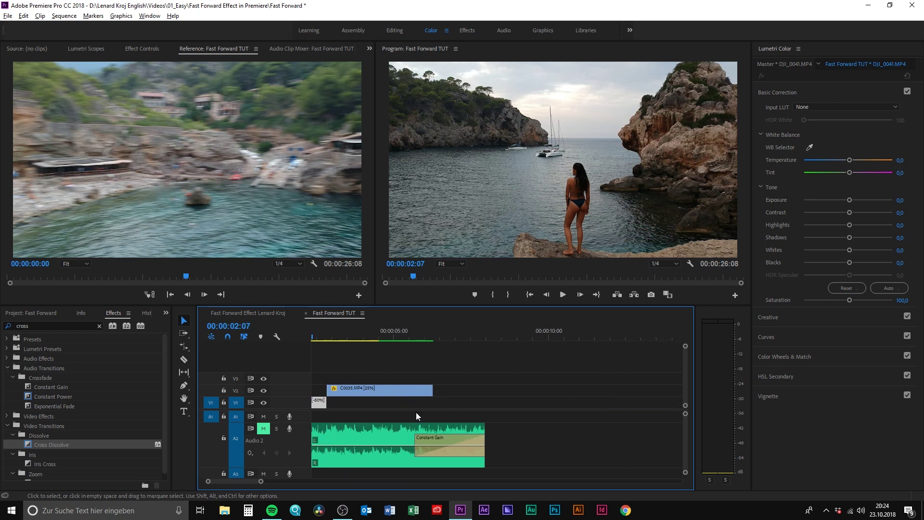
{"action": "left_click_drag", "start_coordinate": [398, 337], "coordinate": [454, 340]}
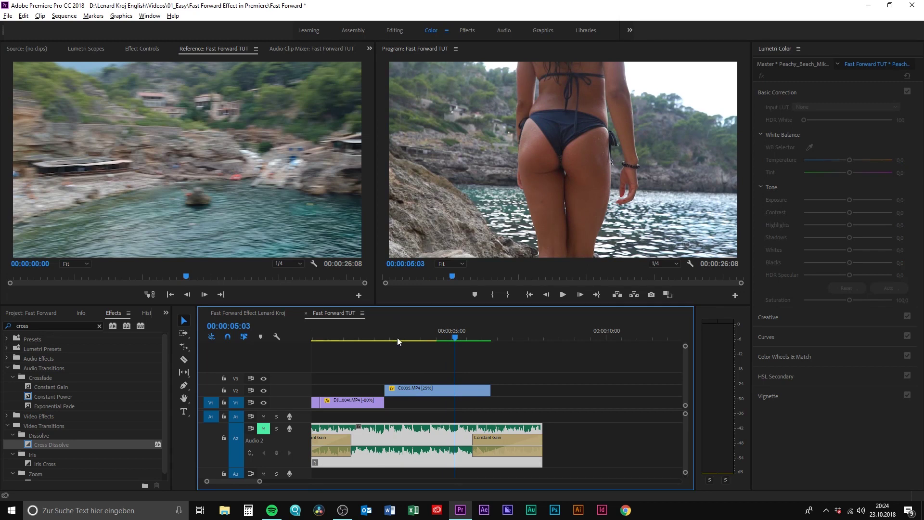
{"action": "key", "text": "r"}
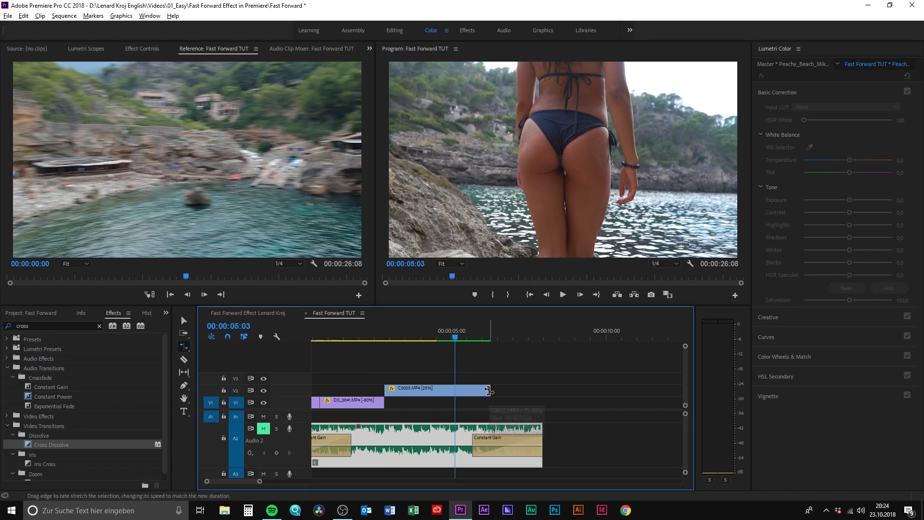
{"action": "left_click", "coordinate": [488, 389]}
{"action": "key", "text": "v"}
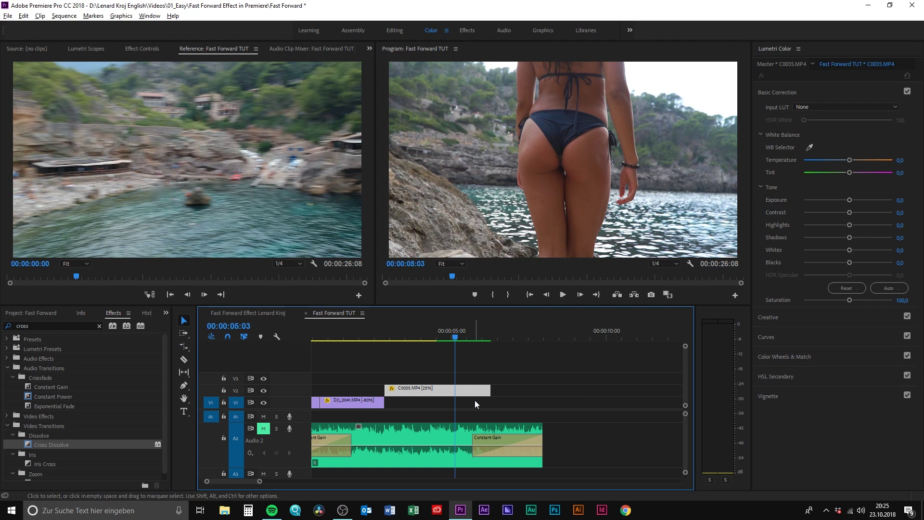
{"action": "key", "text": "shift+Left"}
{"action": "key", "text": "shift+Left"}
{"action": "key", "text": "shift+Left"}
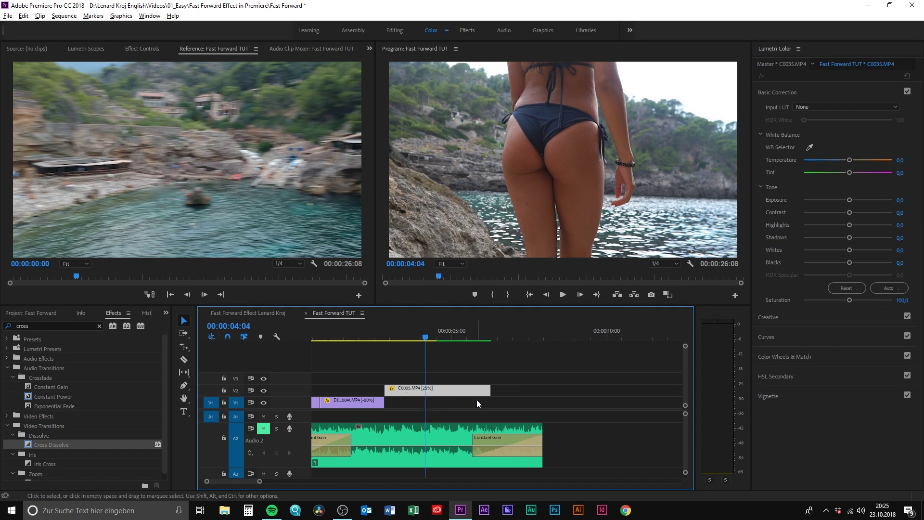
Check C0035's speed settings without changes and scrub the playhead just past five seconds
{"action": "key", "text": "ctrl+r"}
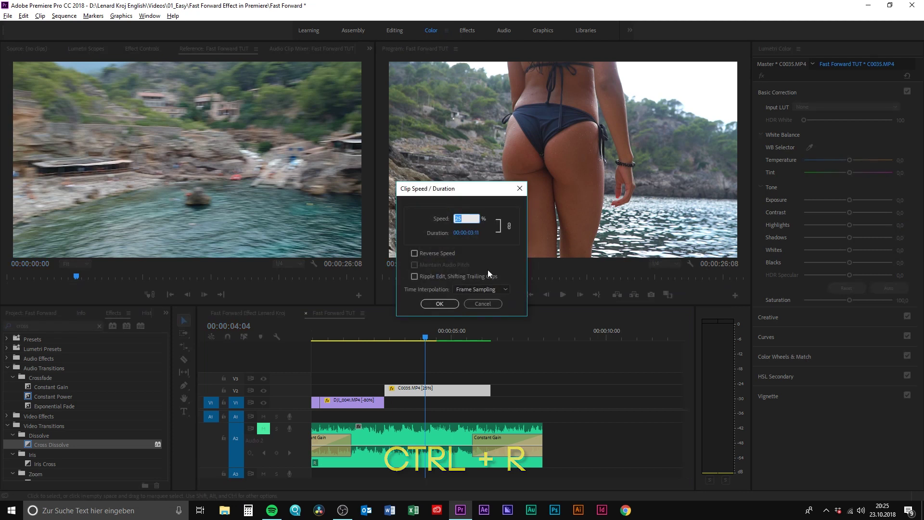
{"action": "left_click", "coordinate": [475, 302]}
{"action": "left_click", "coordinate": [421, 337]}
{"action": "left_click_drag", "start_coordinate": [423, 337], "coordinate": [453, 342]}
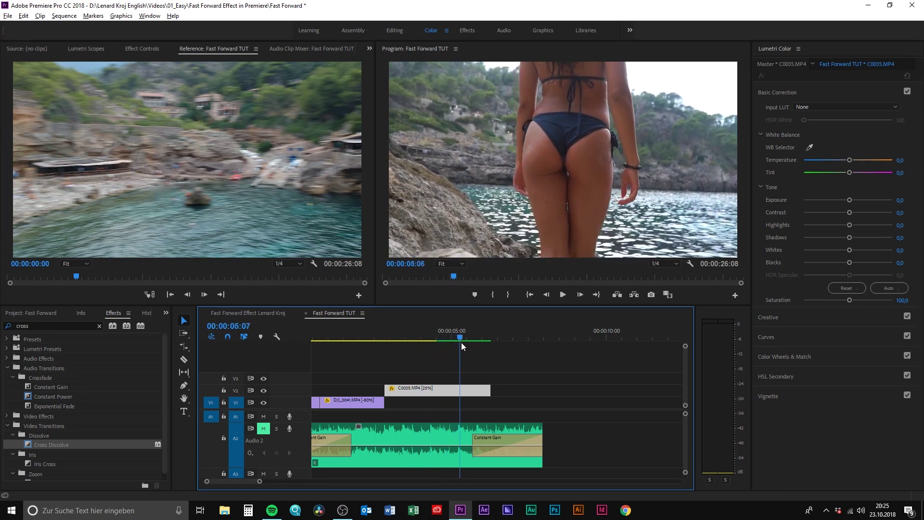
{"action": "mouse_move", "coordinate": [453, 341]}
{"action": "left_mouse_down"}
{"action": "mouse_move", "coordinate": [502, 344]}
{"action": "mouse_move", "coordinate": [466, 344]}
{"action": "left_mouse_up"}
Razor C0035 at the playhead and set its first piece to 50% speed
{"action": "key", "text": "c"}
{"action": "left_click", "coordinate": [466, 387]}
{"action": "key", "text": "v"}
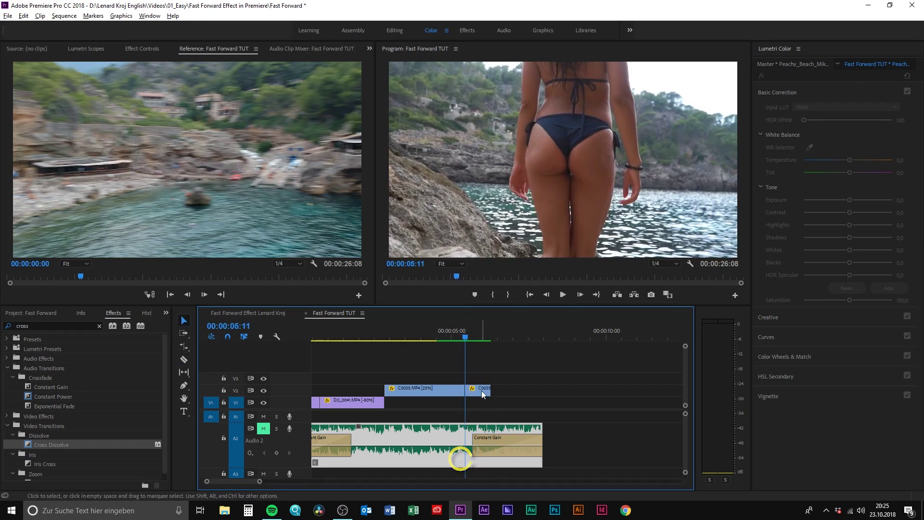
{"action": "left_click", "coordinate": [454, 391]}
{"action": "key", "text": "ctrl+r"}
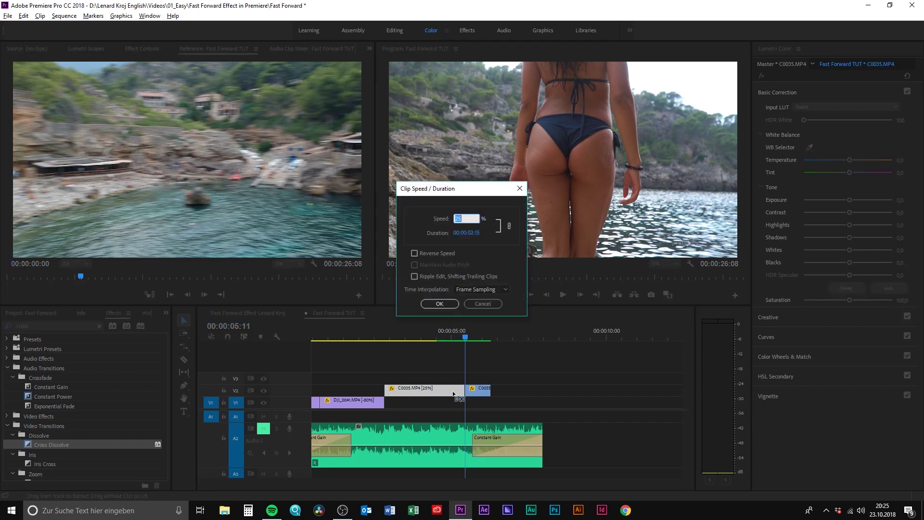
{"action": "key", "text": "Return"}
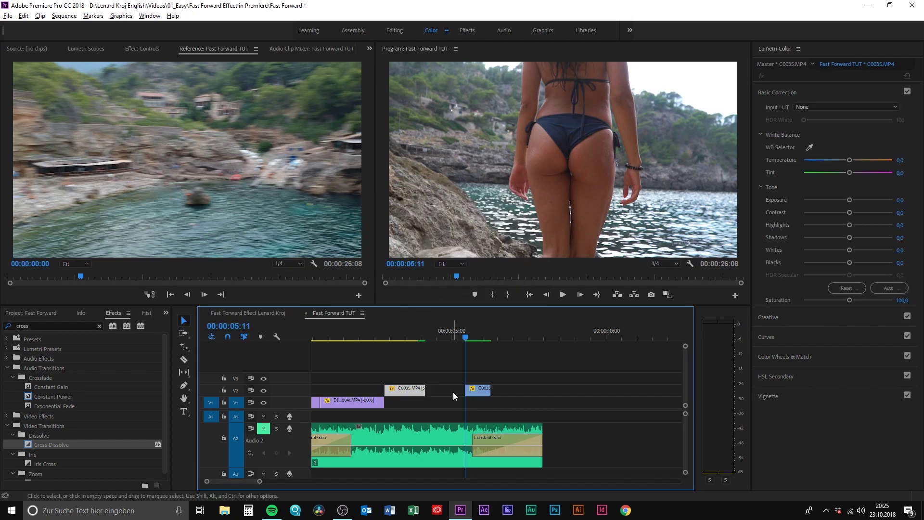
Align the 50% piece to end at 00:00:03:19 and place the 25% piece on V1 there
{"action": "key", "text": "equal"}
{"action": "key", "text": "equal"}
{"action": "left_click", "coordinate": [385, 335]}
{"action": "scroll", "coordinate": [401, 372], "scroll_direction": "up", "scroll_amount": 2}
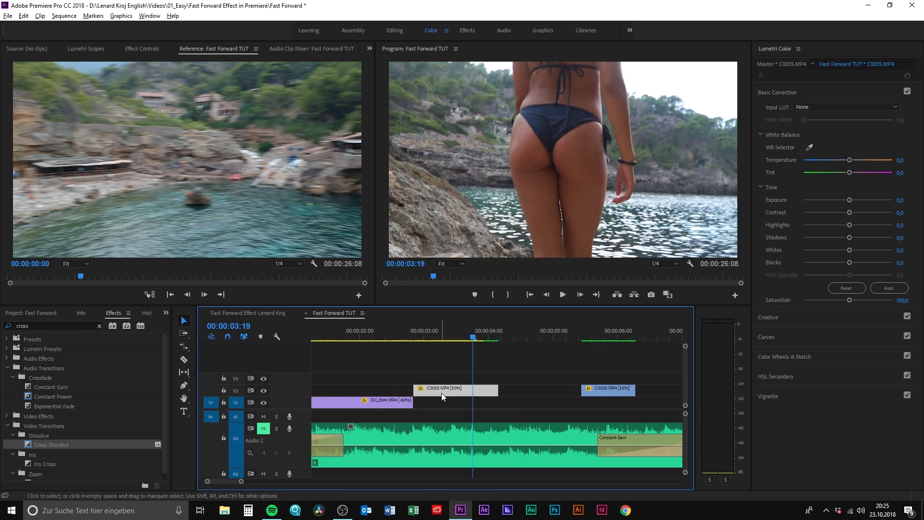
{"action": "mouse_move", "coordinate": [441, 393]}
{"action": "left_mouse_down"}
{"action": "mouse_move", "coordinate": [403, 391]}
{"action": "mouse_move", "coordinate": [413, 390]}
{"action": "left_mouse_up"}
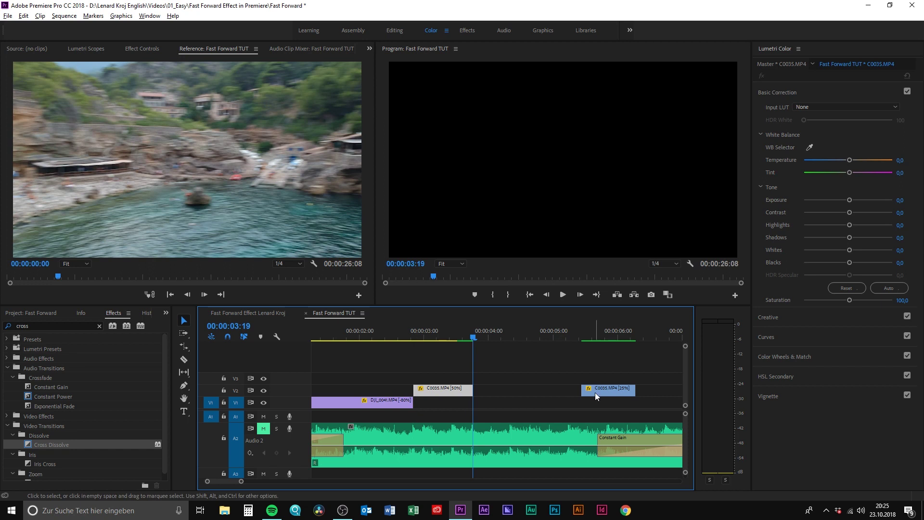
{"action": "left_click_drag", "start_coordinate": [595, 393], "coordinate": [488, 404]}
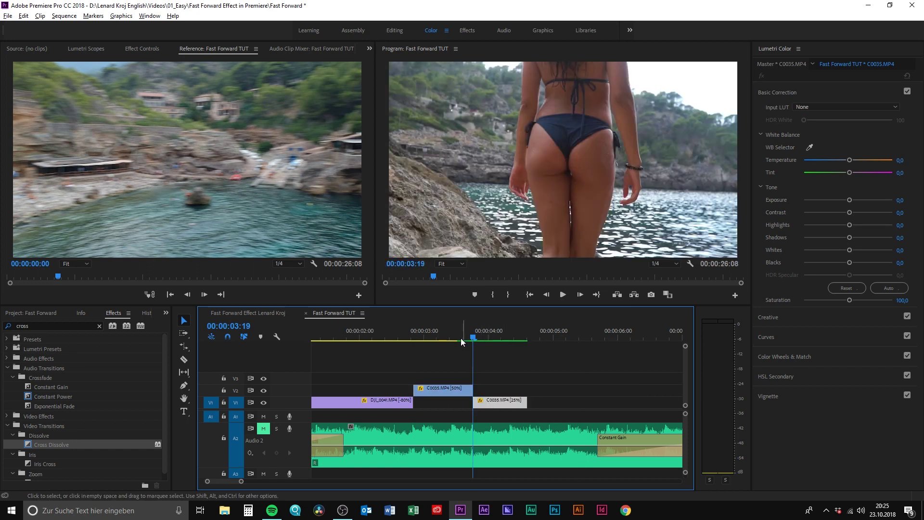
{"action": "left_click", "coordinate": [454, 333]}
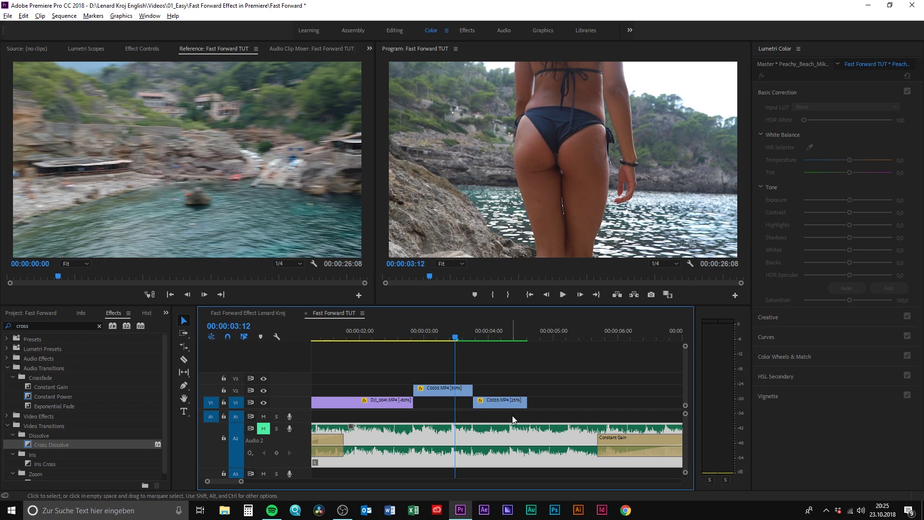
Play back the speed ramp, then move the playhead to the later clips around 00:00:16:13
{"action": "key", "text": "minus"}
{"action": "left_click", "coordinate": [362, 338]}
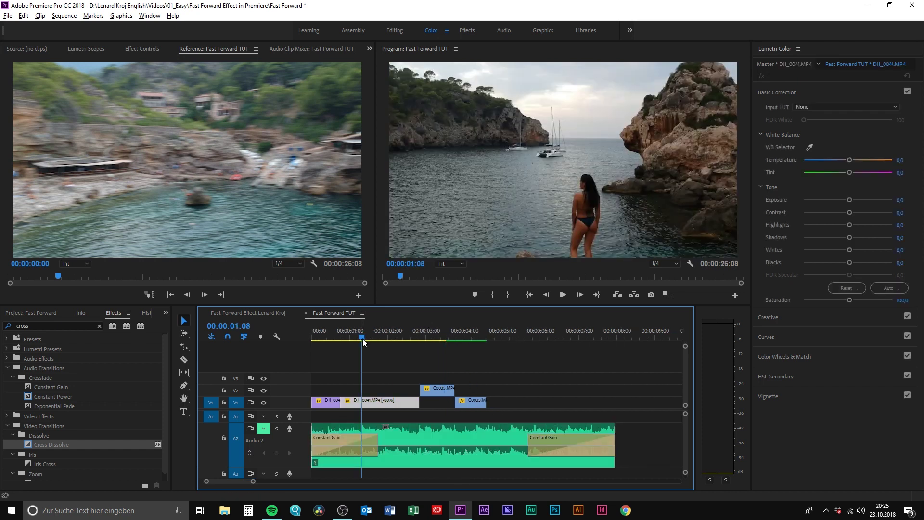
{"action": "key", "text": "space"}
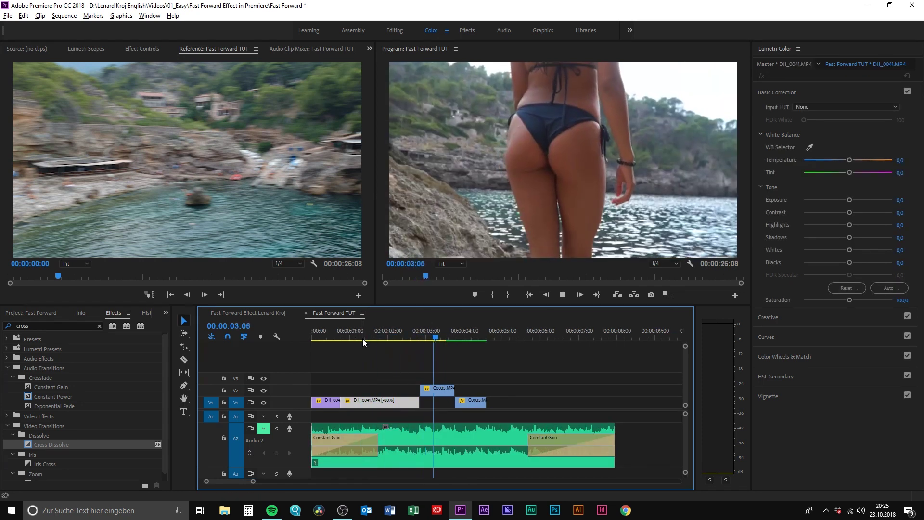
{"action": "key", "text": "space"}
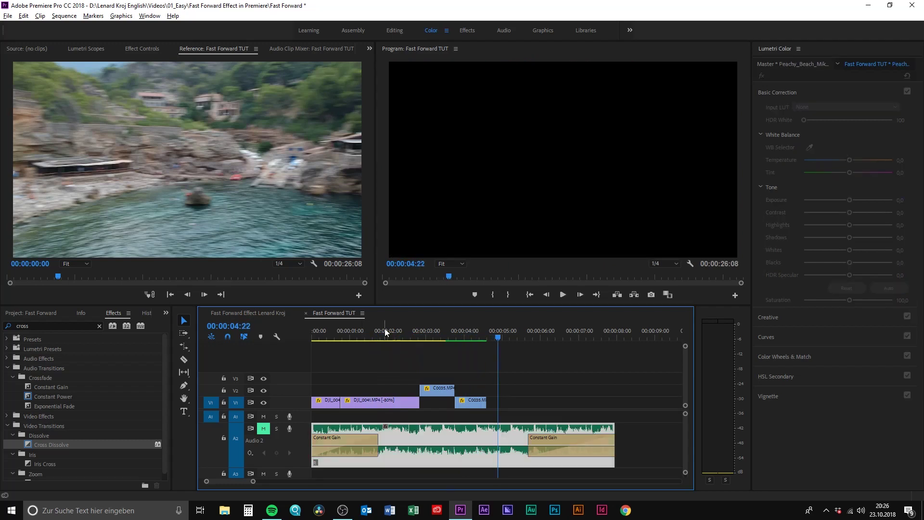
{"action": "left_click", "coordinate": [385, 329]}
{"action": "key", "text": "space"}
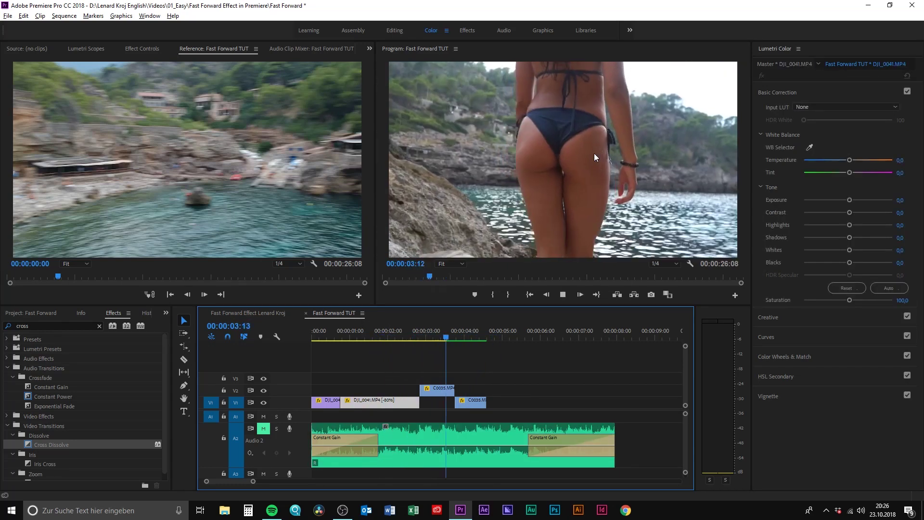
{"action": "key", "text": "space"}
{"action": "key", "text": "minus"}
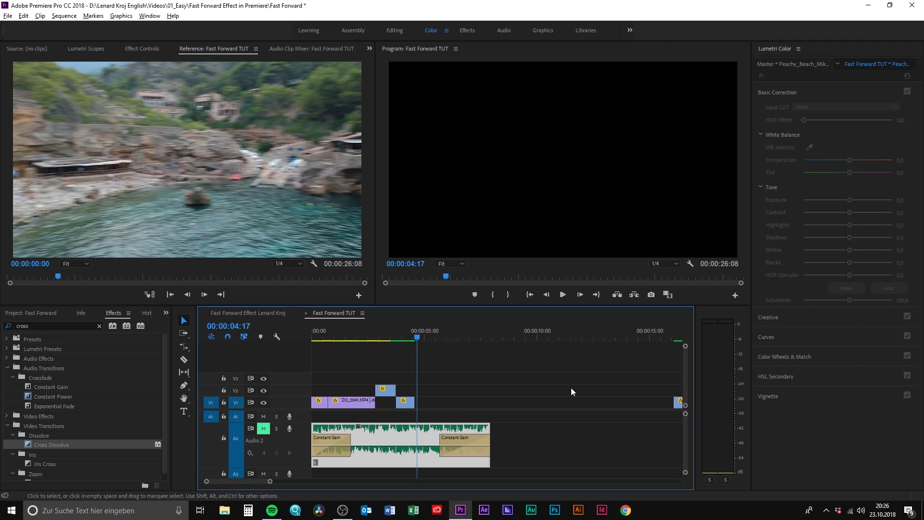
{"action": "scroll", "coordinate": [577, 372], "scroll_direction": "down", "scroll_amount": 3}
{"action": "left_click", "coordinate": [584, 337]}
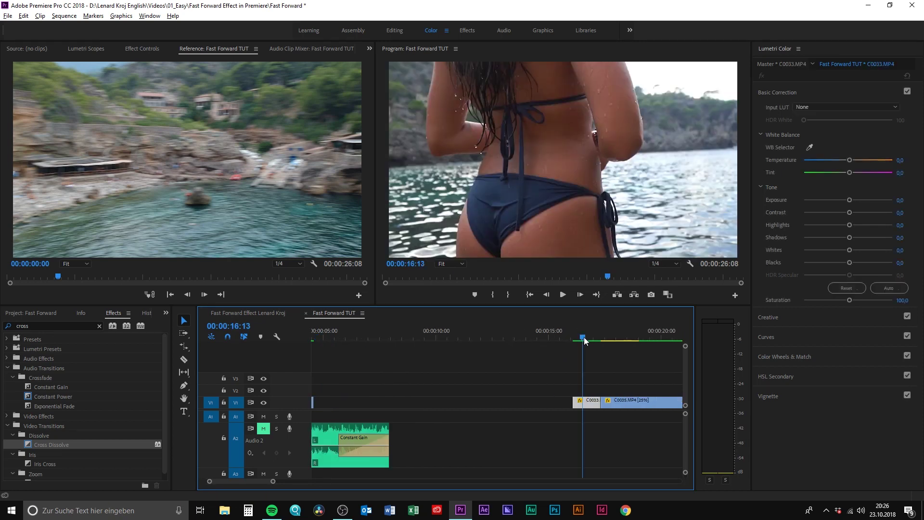
{"action": "scroll", "coordinate": [541, 383], "scroll_direction": "up", "scroll_amount": 3}
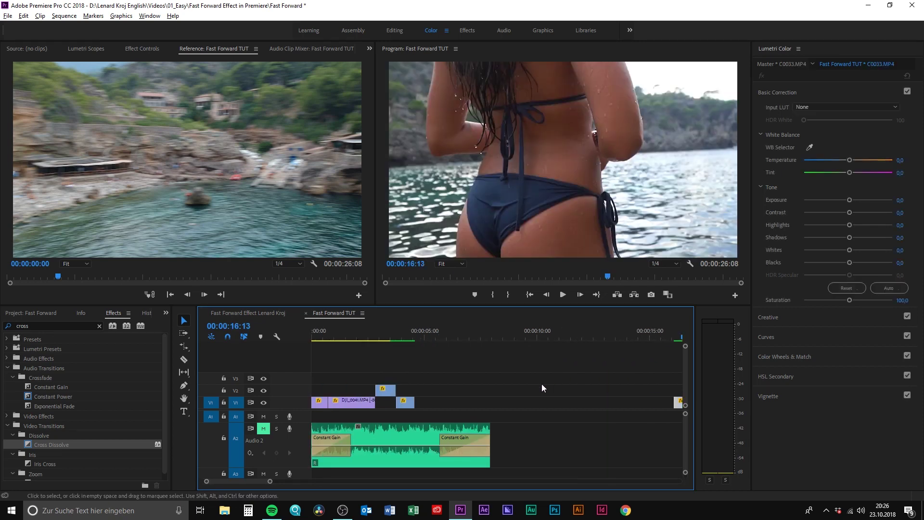
Track-select C0035, C0028 and everything after them on V1, then drag them left
{"action": "left_click", "coordinate": [322, 403]}
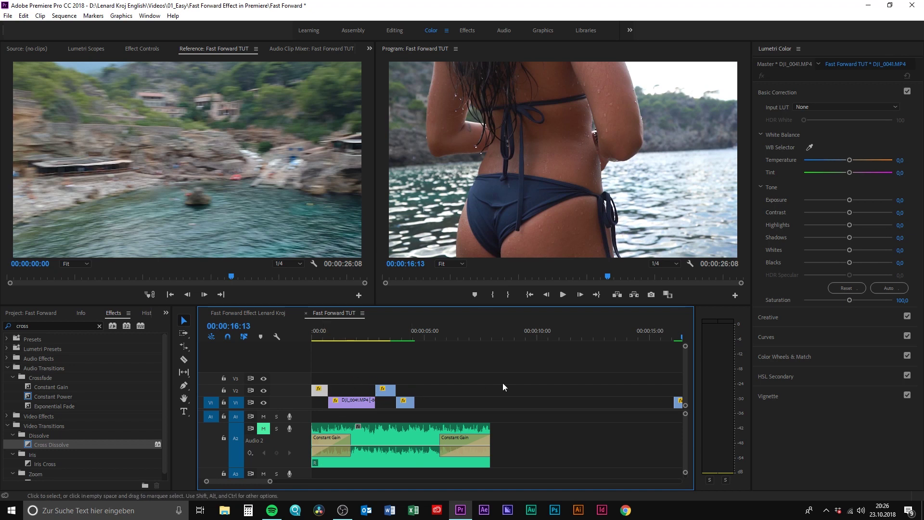
{"action": "scroll", "coordinate": [503, 384], "scroll_direction": "down", "scroll_amount": 2}
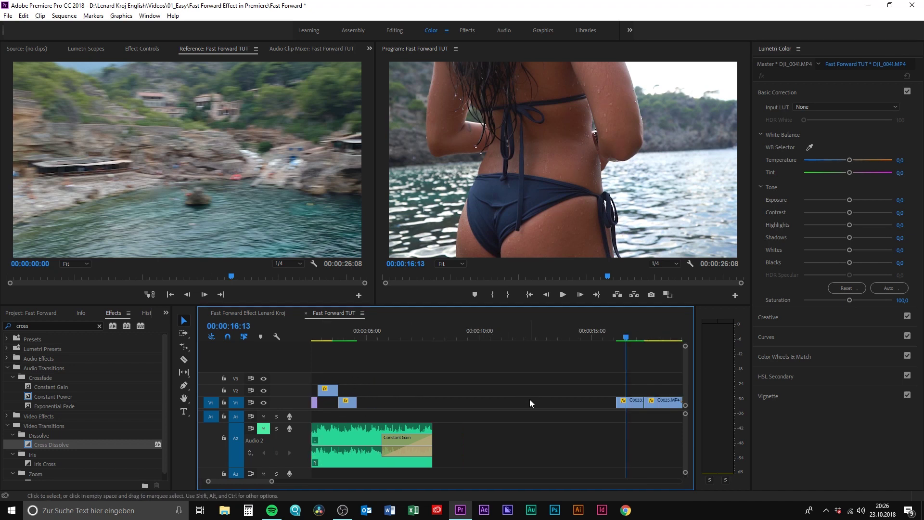
{"action": "scroll", "coordinate": [499, 383], "scroll_direction": "up", "scroll_amount": 3}
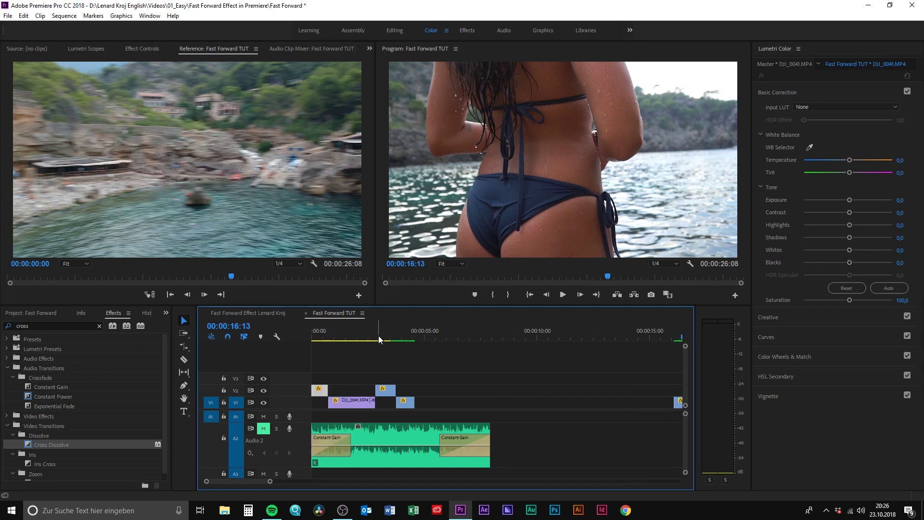
{"action": "scroll", "coordinate": [578, 392], "scroll_direction": "down", "scroll_amount": 3}
{"action": "left_click_drag", "start_coordinate": [625, 403], "coordinate": [581, 410]}
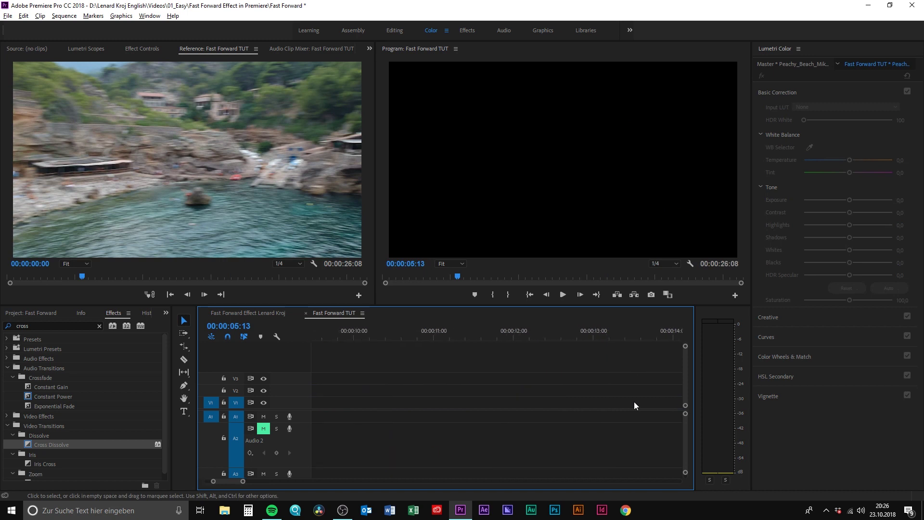
{"action": "scroll", "coordinate": [634, 401], "scroll_direction": "down", "scroll_amount": 3}
{"action": "scroll", "coordinate": [634, 402], "scroll_direction": "down", "scroll_amount": 3}
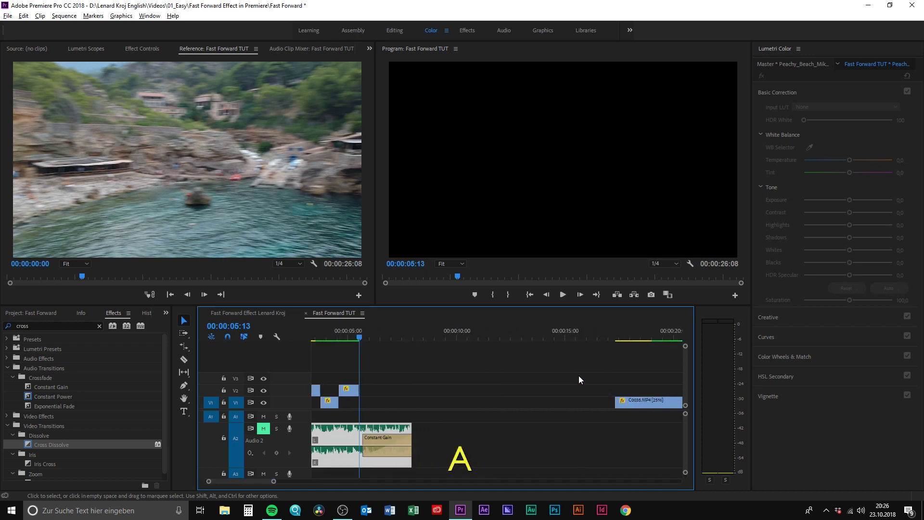
{"action": "scroll", "coordinate": [571, 380], "scroll_direction": "down", "scroll_amount": 2}
{"action": "key", "text": "a"}
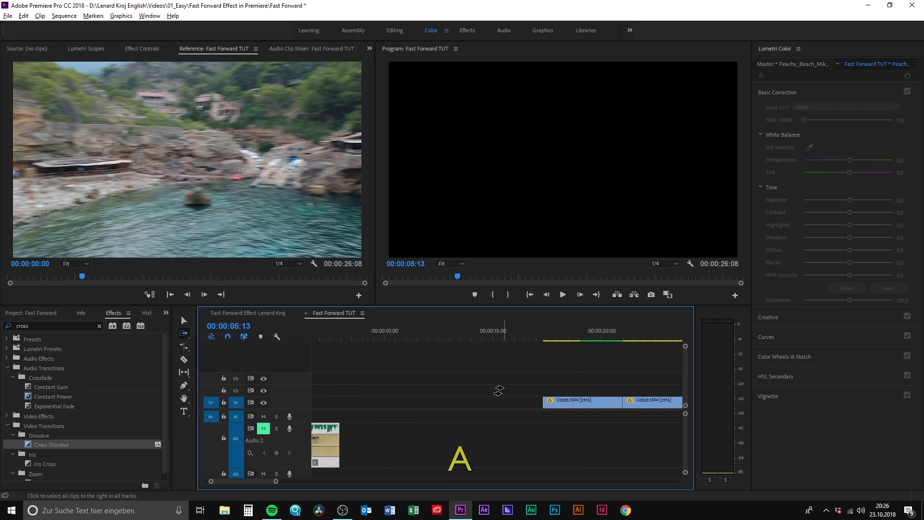
{"action": "left_click", "coordinate": [498, 390]}
{"action": "key", "text": "v"}
{"action": "left_click_drag", "start_coordinate": [588, 400], "coordinate": [384, 407]}
{"action": "scroll", "coordinate": [383, 406], "scroll_direction": "up", "scroll_amount": 2}
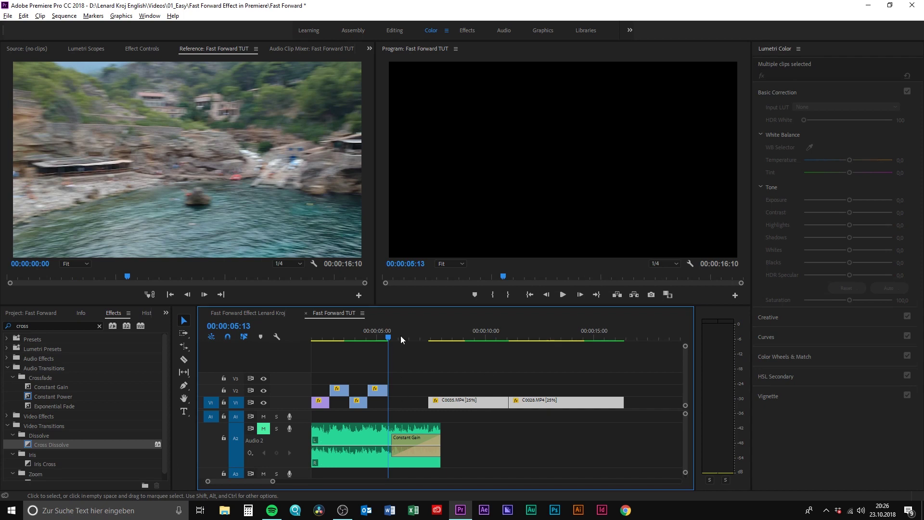
Split clip C0035 with the Razor at 00:00:09:06
{"action": "left_click", "coordinate": [447, 338]}
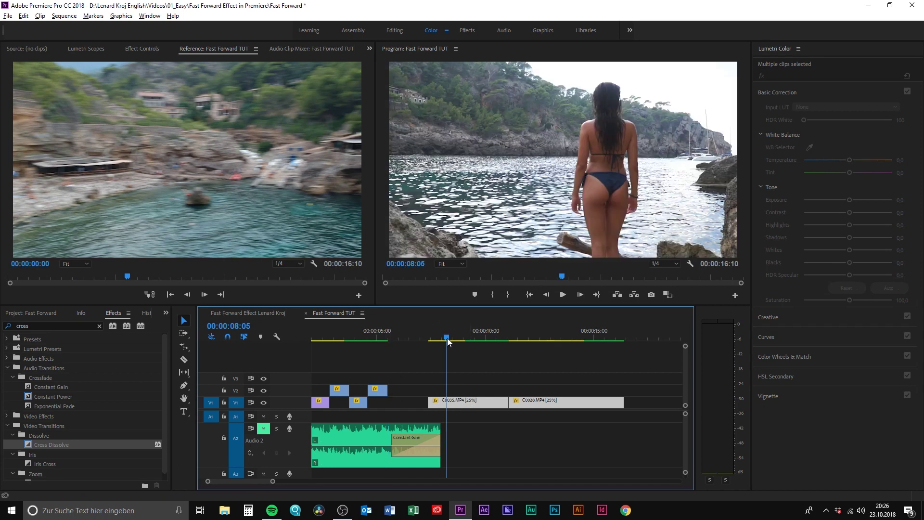
{"action": "key", "text": "space"}
{"action": "left_click_drag", "start_coordinate": [454, 334], "coordinate": [465, 334]}
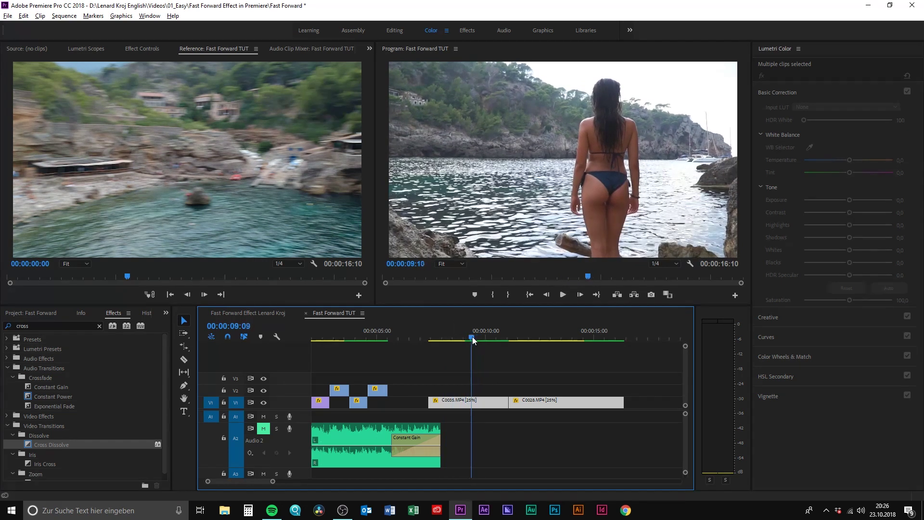
{"action": "left_click_drag", "start_coordinate": [466, 334], "coordinate": [471, 337]}
{"action": "key", "text": "c"}
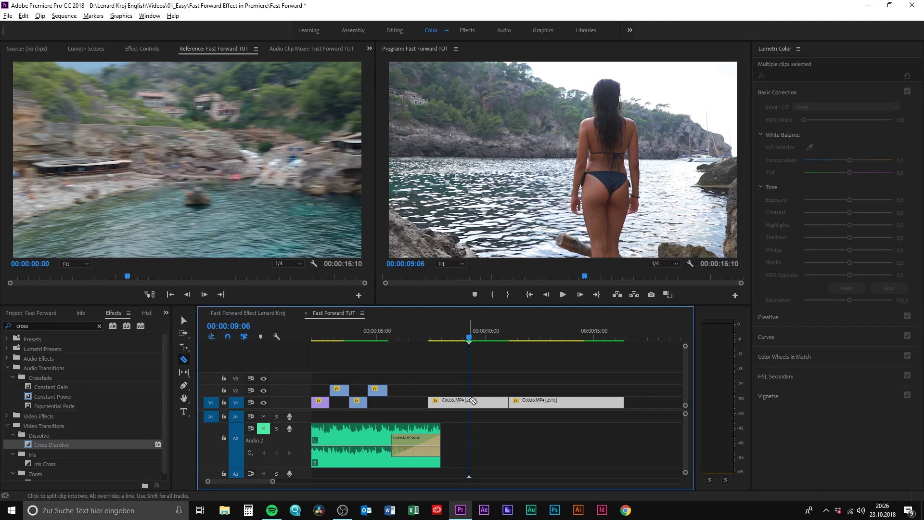
{"action": "left_click", "coordinate": [470, 401]}
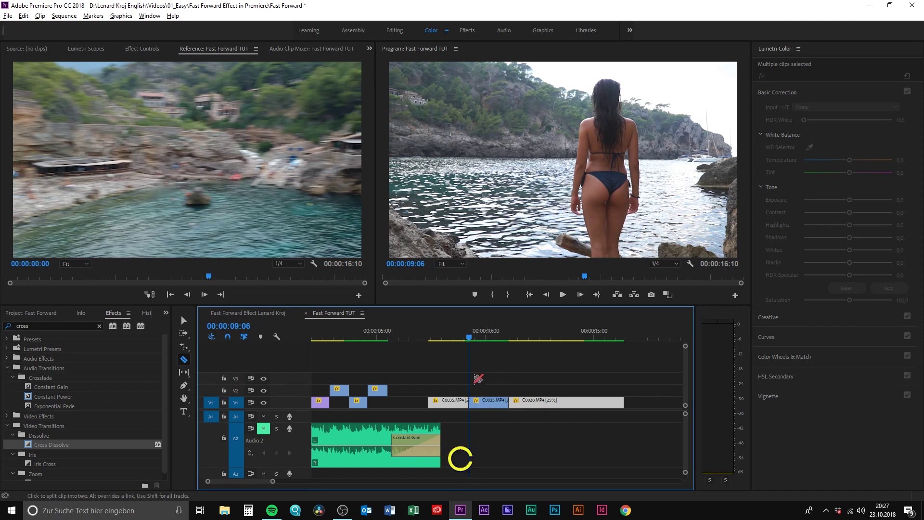
Rate-stretch the first C0035 piece to about one second
{"action": "key", "text": "r"}
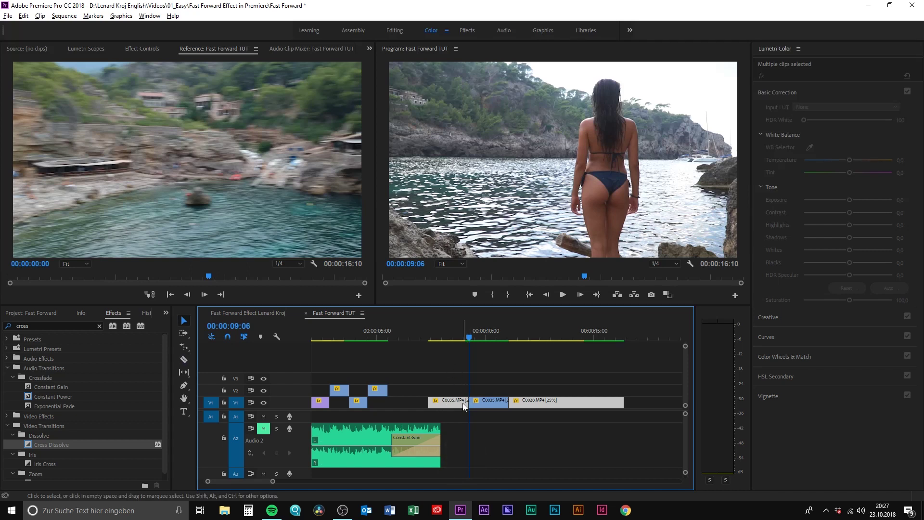
{"action": "key", "text": "="}
{"action": "left_click_drag", "start_coordinate": [480, 403], "coordinate": [436, 402]}
Give the short C0035 piece 500% speed in Clip Speed / Duration, then drag it earlier
{"action": "key", "text": "v"}
{"action": "key", "text": "minus"}
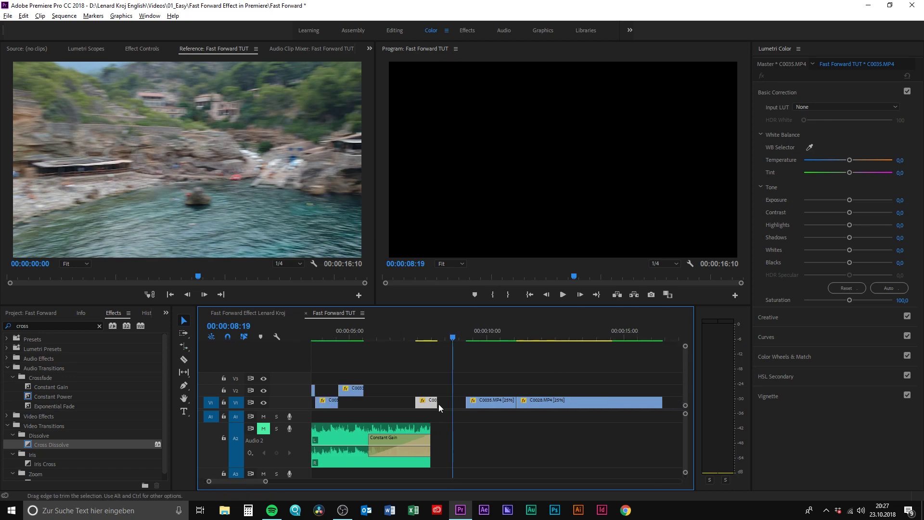
{"action": "key", "text": "ctrl+r"}
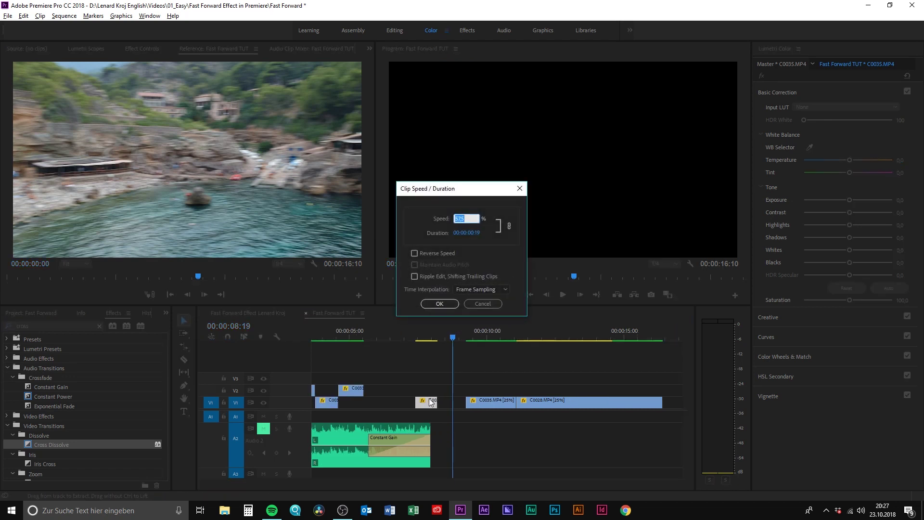
{"action": "type", "text": "5"}
{"action": "type", "text": "00"}
{"action": "key", "text": "Return"}
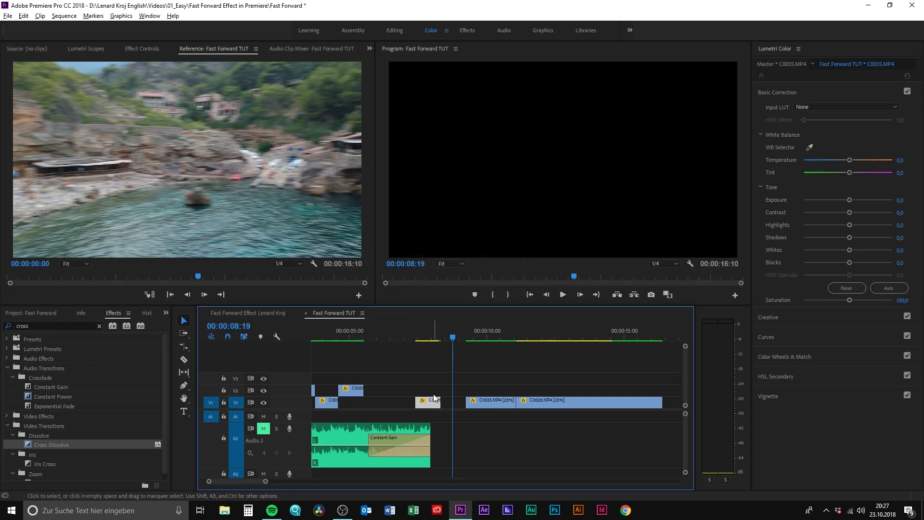
{"action": "key", "text": "equal"}
{"action": "mouse_move", "coordinate": [423, 403]}
{"action": "left_mouse_down"}
{"action": "mouse_move", "coordinate": [341, 405]}
{"action": "mouse_move", "coordinate": [544, 405]}
{"action": "mouse_move", "coordinate": [419, 396]}
{"action": "mouse_move", "coordinate": [462, 393]}
{"action": "left_mouse_up"}
{"action": "scroll", "coordinate": [478, 395], "scroll_direction": "up", "scroll_amount": 3}
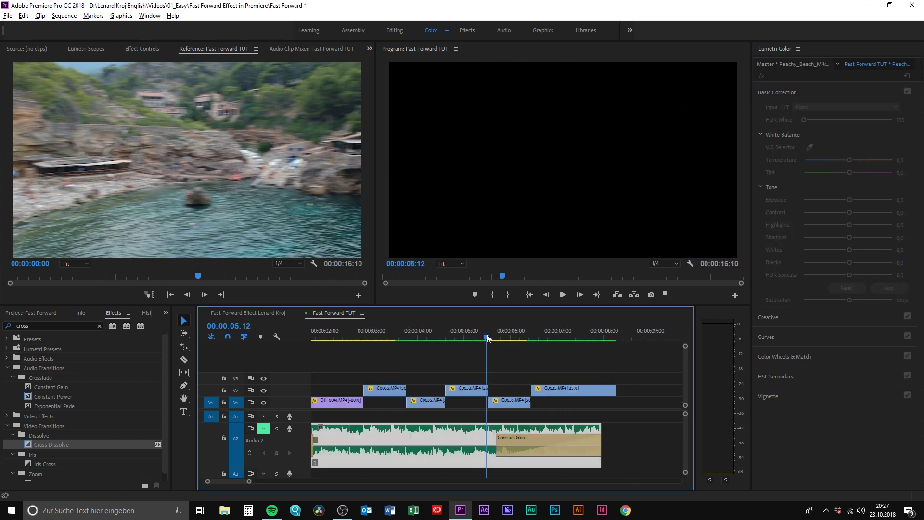
Drag C0028 left to close the gap and set the playhead one frame past 7:23
{"action": "left_click", "coordinate": [487, 336]}
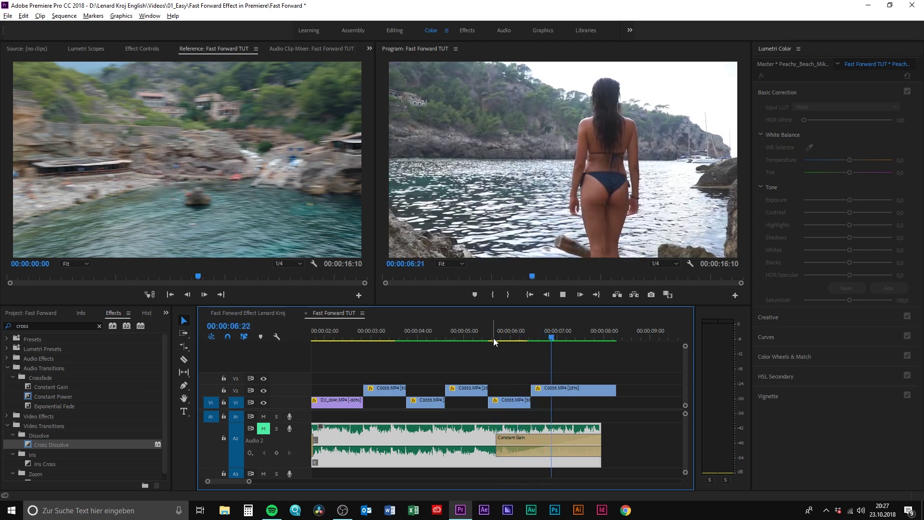
{"action": "key", "text": "space"}
{"action": "key", "text": "minus"}
{"action": "mouse_move", "coordinate": [585, 403]}
{"action": "left_mouse_down"}
{"action": "mouse_move", "coordinate": [537, 408]}
{"action": "mouse_move", "coordinate": [542, 402]}
{"action": "left_mouse_up"}
{"action": "left_click_drag", "start_coordinate": [505, 332], "coordinate": [509, 331]}
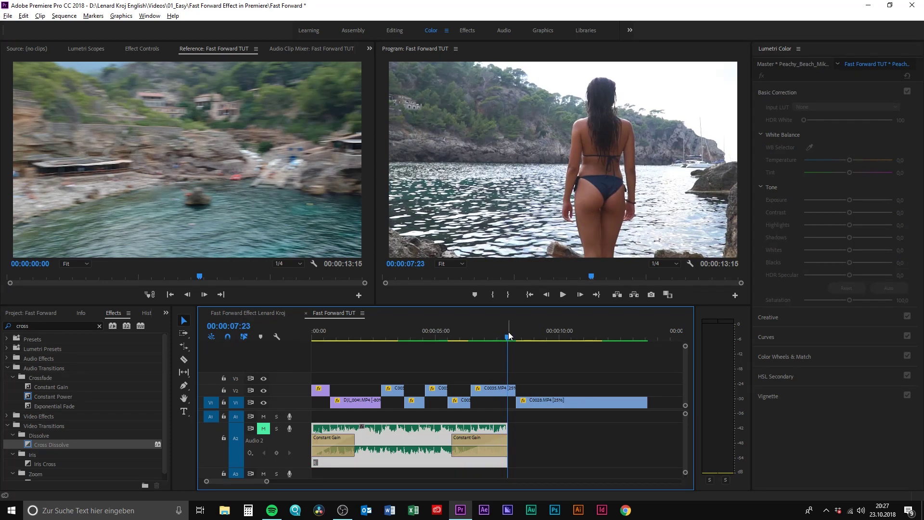
{"action": "key", "text": "Right"}
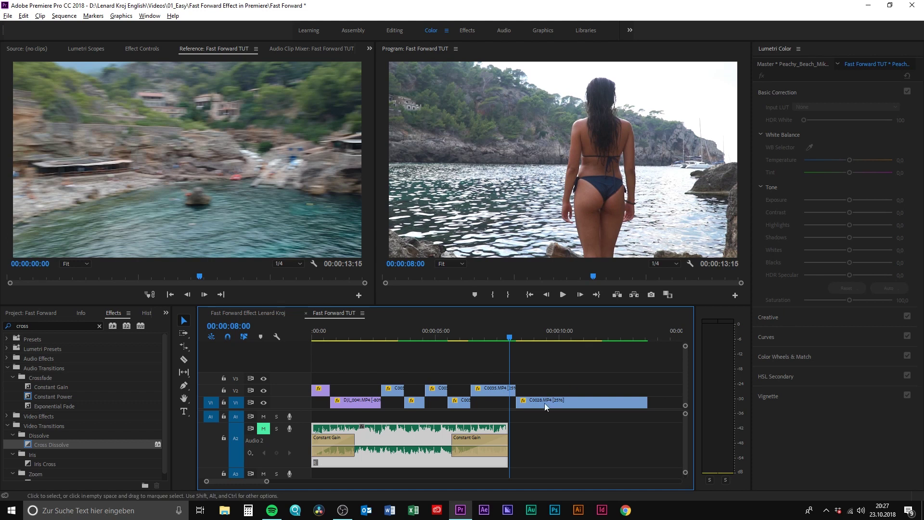
Unmute the A2 music track and play the sequence from the start
{"action": "key", "text": "equal"}
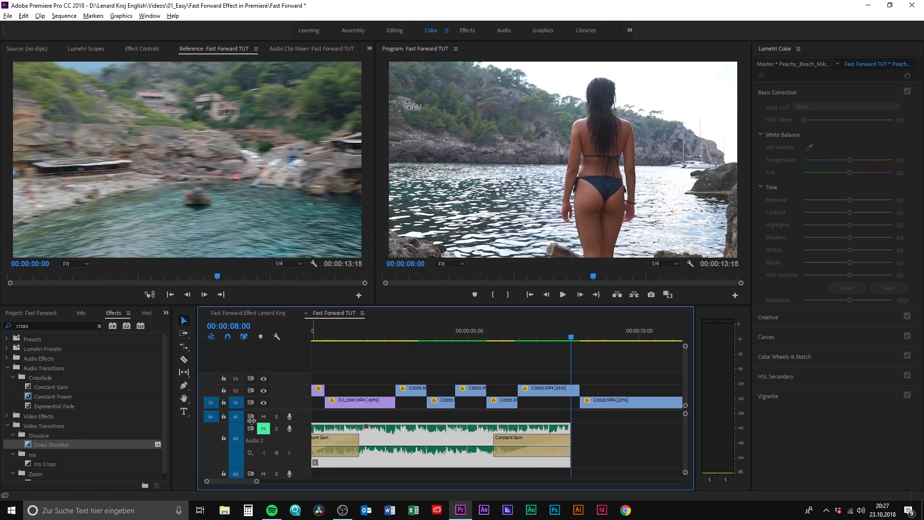
{"action": "left_click", "coordinate": [269, 428]}
{"action": "left_click", "coordinate": [531, 294]}
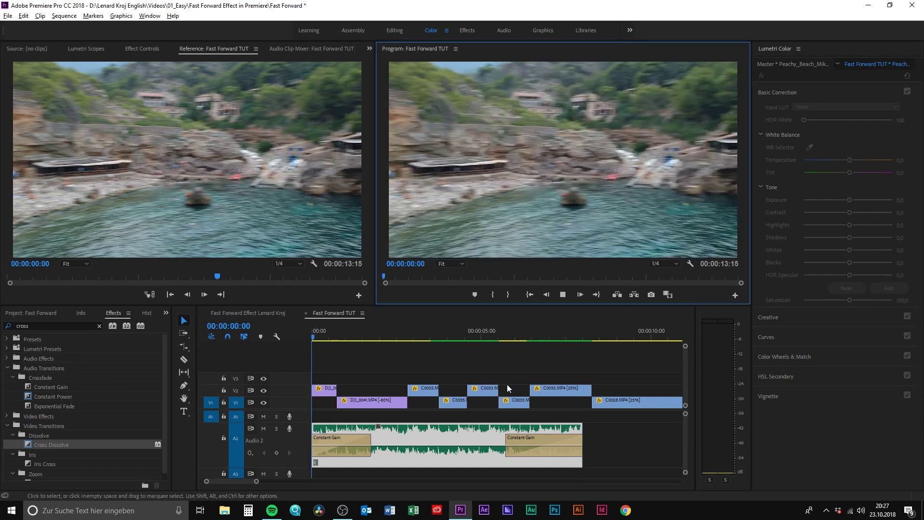
{"action": "key", "text": "space"}
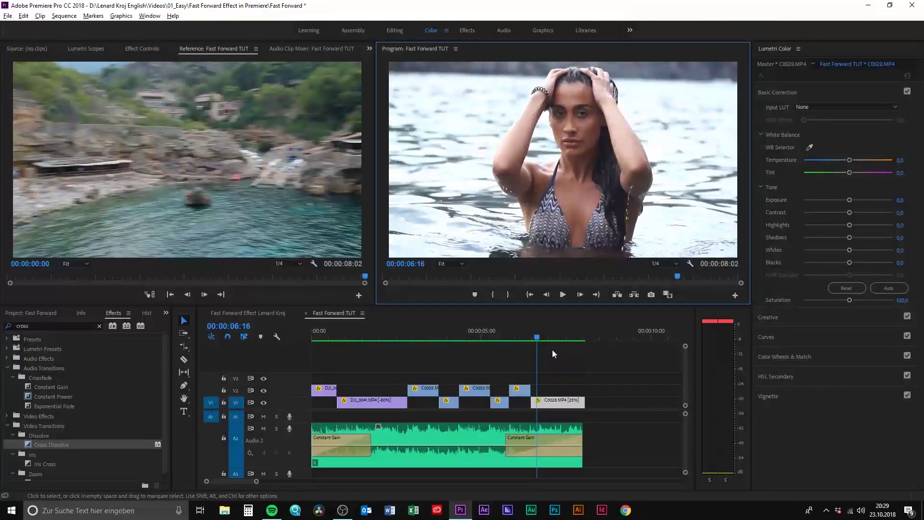
Trim C0028's out point so the sequence ends at 00:00:08:00, then check the ending
{"action": "left_click_drag", "start_coordinate": [521, 332], "coordinate": [529, 337]}
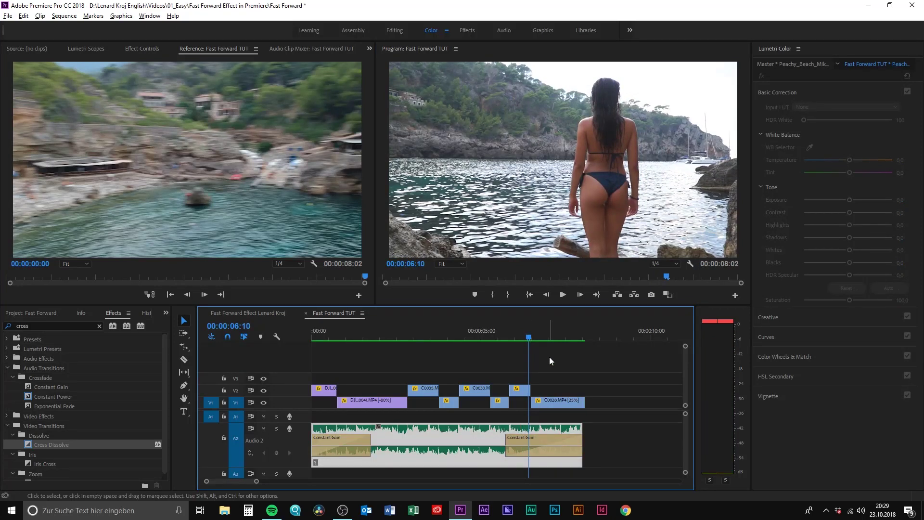
{"action": "key", "text": "minus"}
{"action": "scroll", "coordinate": [477, 376], "scroll_direction": "down", "scroll_amount": 1}
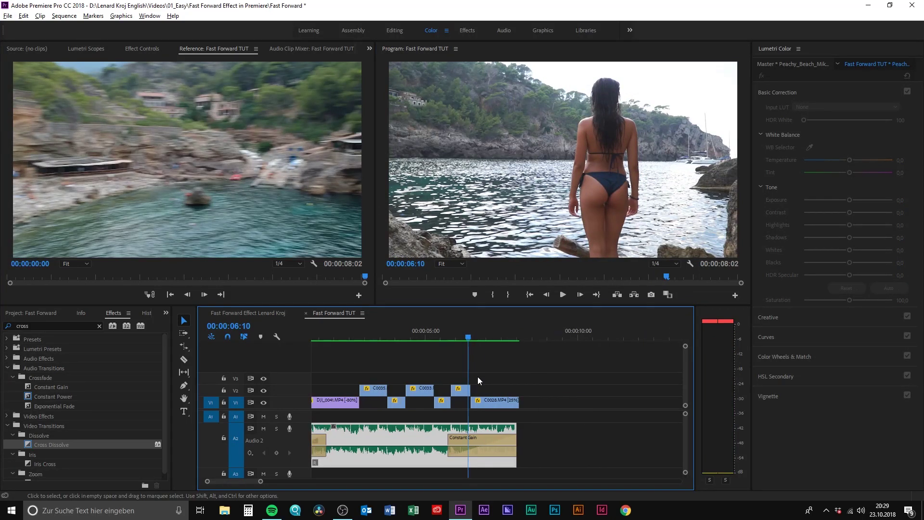
{"action": "key", "text": "equal"}
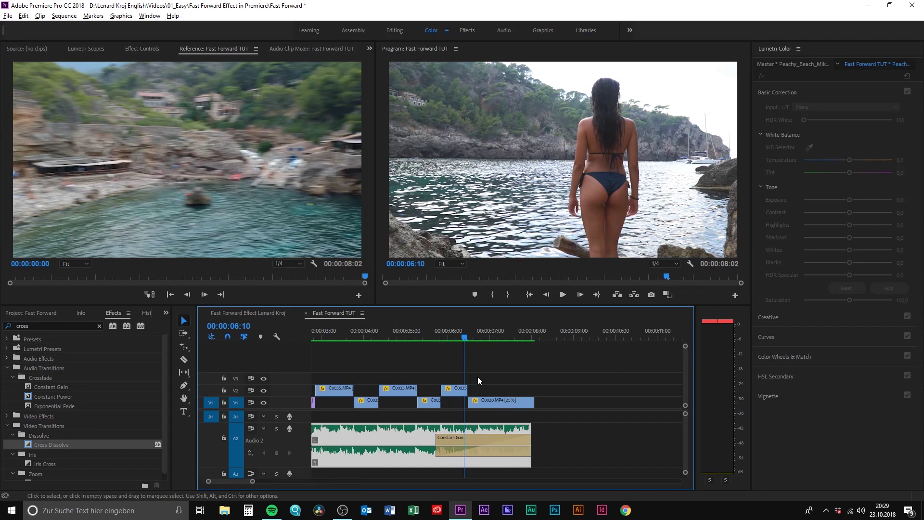
{"action": "left_click_drag", "start_coordinate": [447, 329], "coordinate": [530, 346]}
{"action": "left_click_drag", "start_coordinate": [535, 401], "coordinate": [531, 401]}
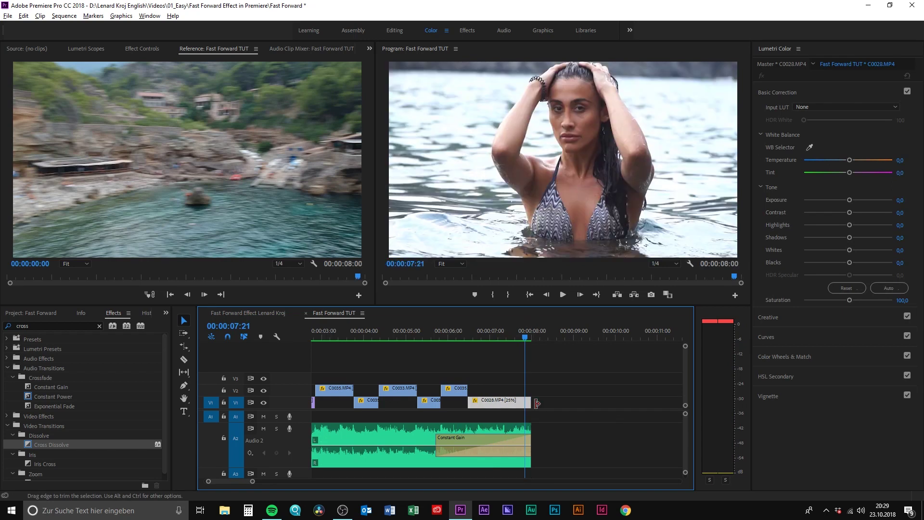
{"action": "key", "text": "minus"}
{"action": "left_click", "coordinate": [473, 335]}
{"action": "mouse_move", "coordinate": [471, 336]}
{"action": "left_mouse_down"}
{"action": "mouse_move", "coordinate": [451, 337]}
{"action": "mouse_move", "coordinate": [470, 338]}
{"action": "left_mouse_up"}
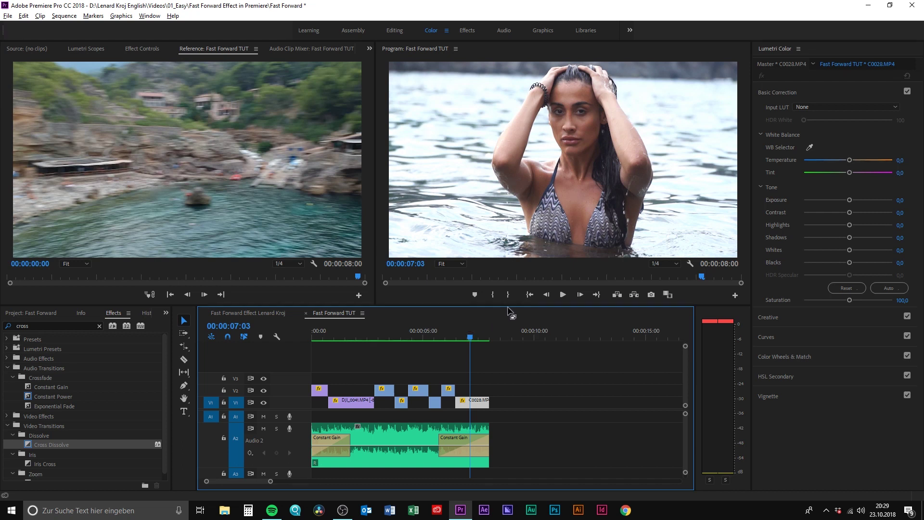
{"action": "left_click", "coordinate": [529, 295]}
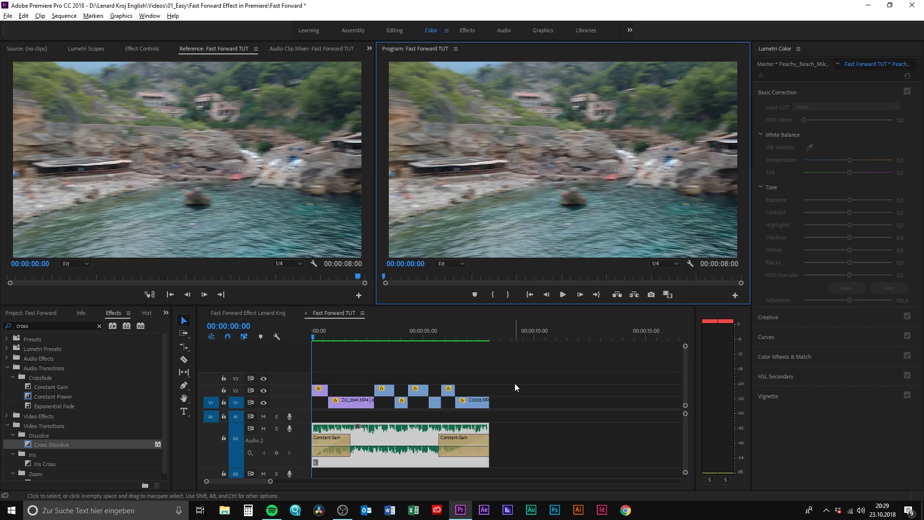
{"action": "key", "text": "space"}
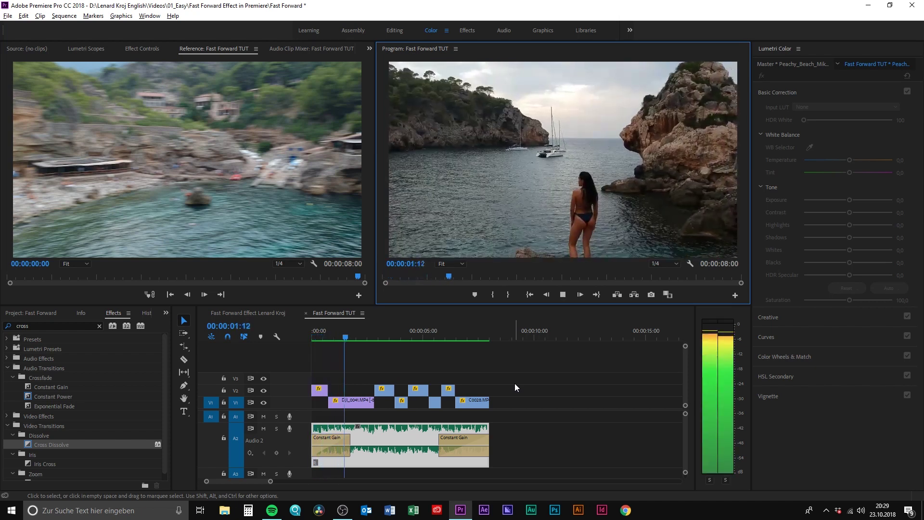
{"action": "key", "text": "space"}
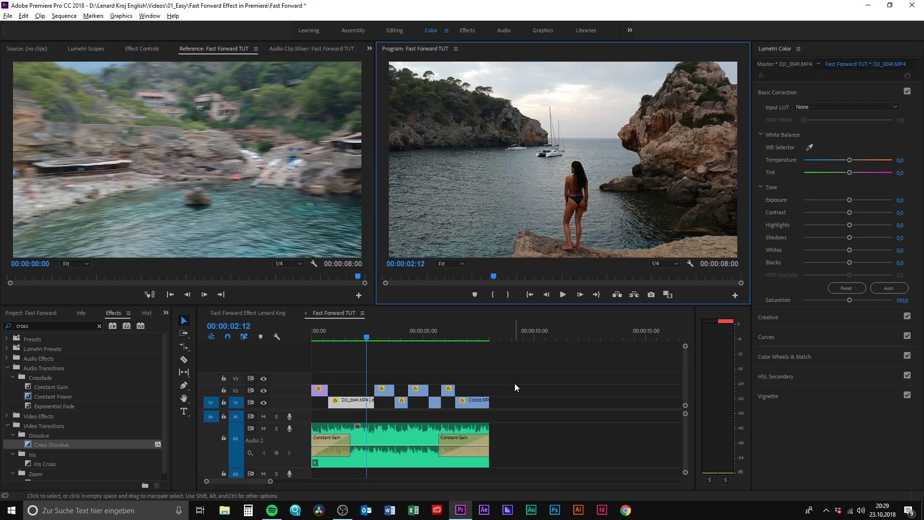